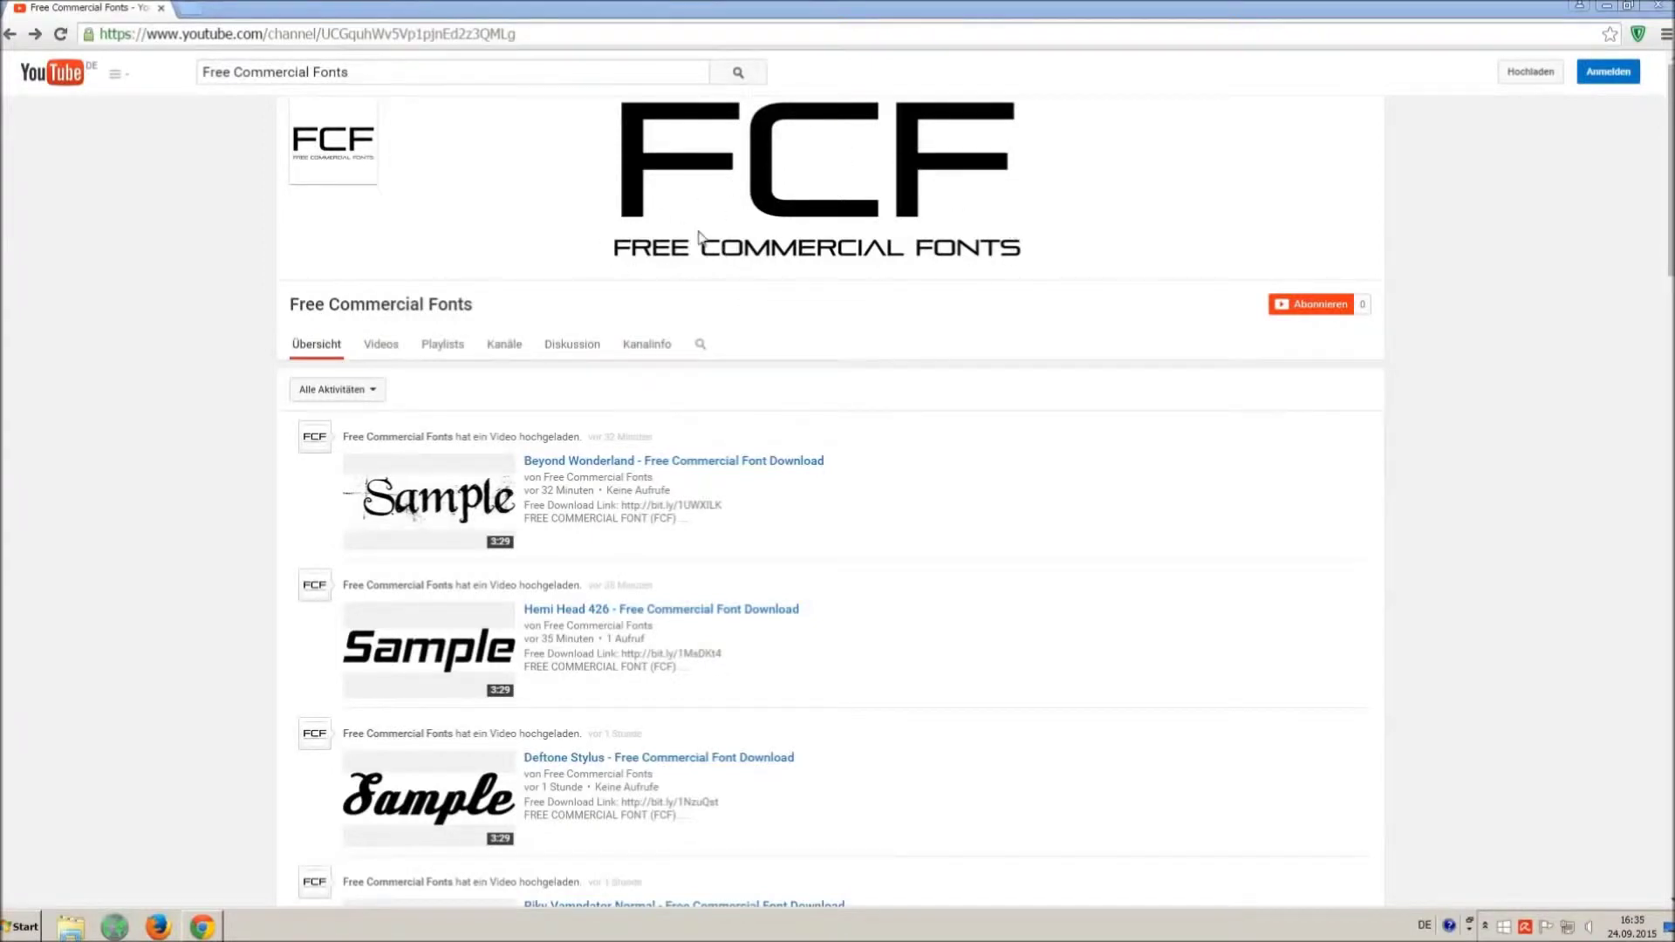
Step: Open the Riky Vampdator Normal font video from the channel and pause it
{"action": "left_click_drag", "start_coordinate": [465, 72], "coordinate": [201, 71]}
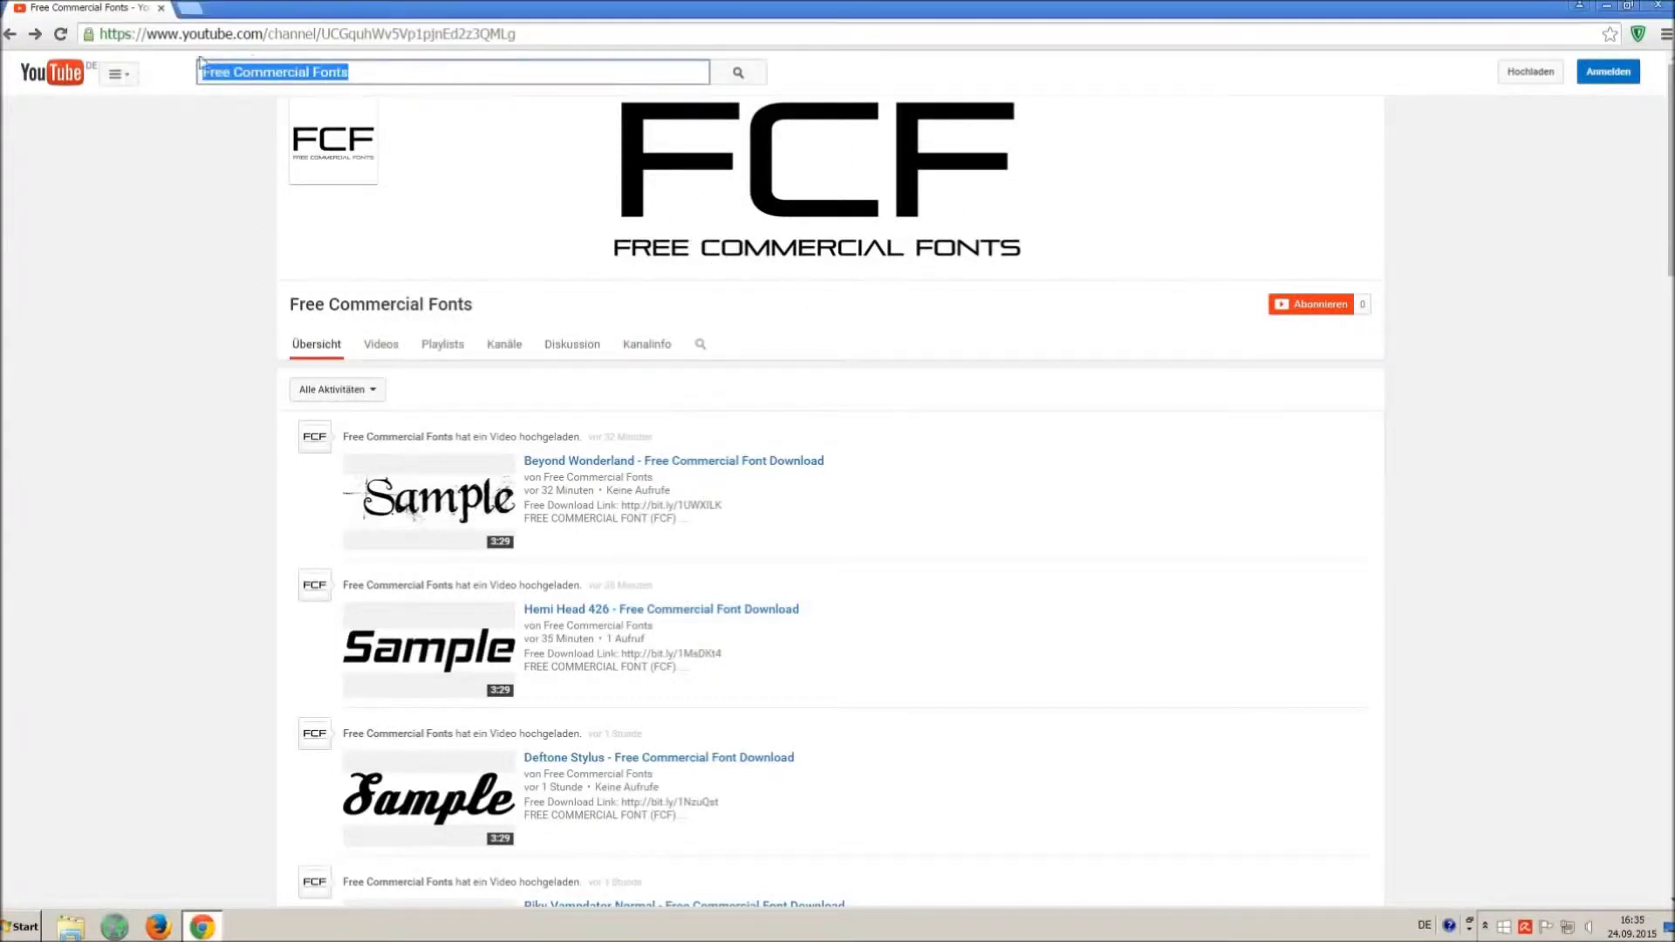
{"action": "left_click", "coordinate": [422, 72]}
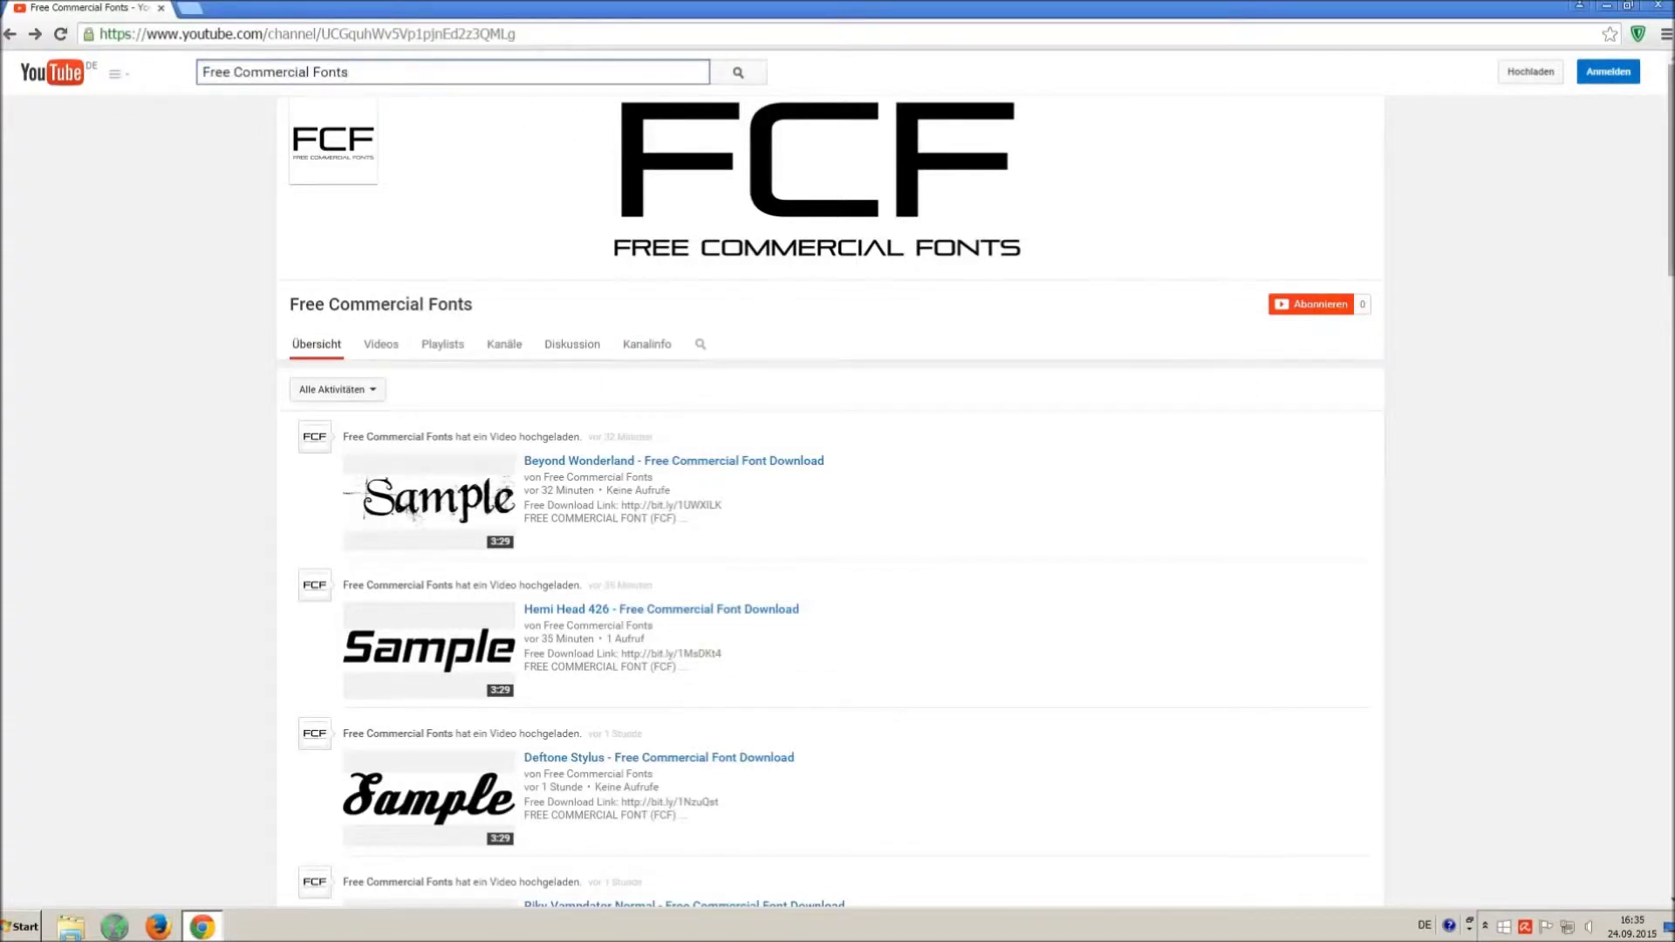
{"action": "scroll", "coordinate": [1070, 450], "scroll_direction": "down", "scroll_amount": 1}
{"action": "scroll", "coordinate": [1071, 448], "scroll_direction": "down", "scroll_amount": 1}
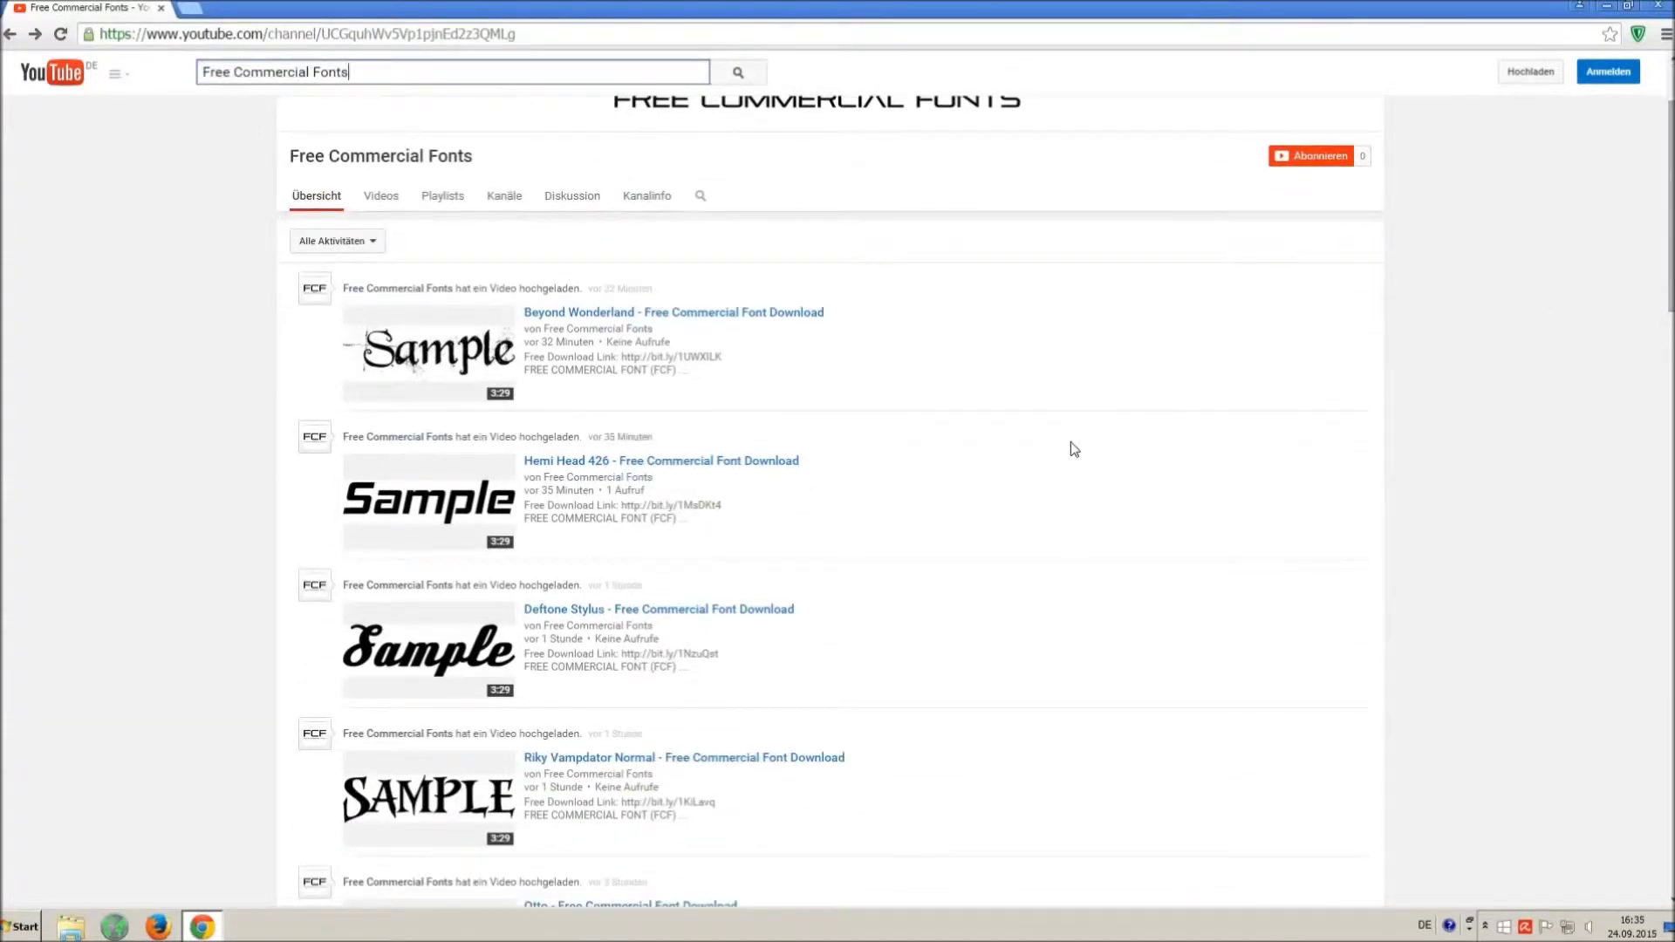
{"action": "scroll", "coordinate": [1071, 450], "scroll_direction": "down", "scroll_amount": 1}
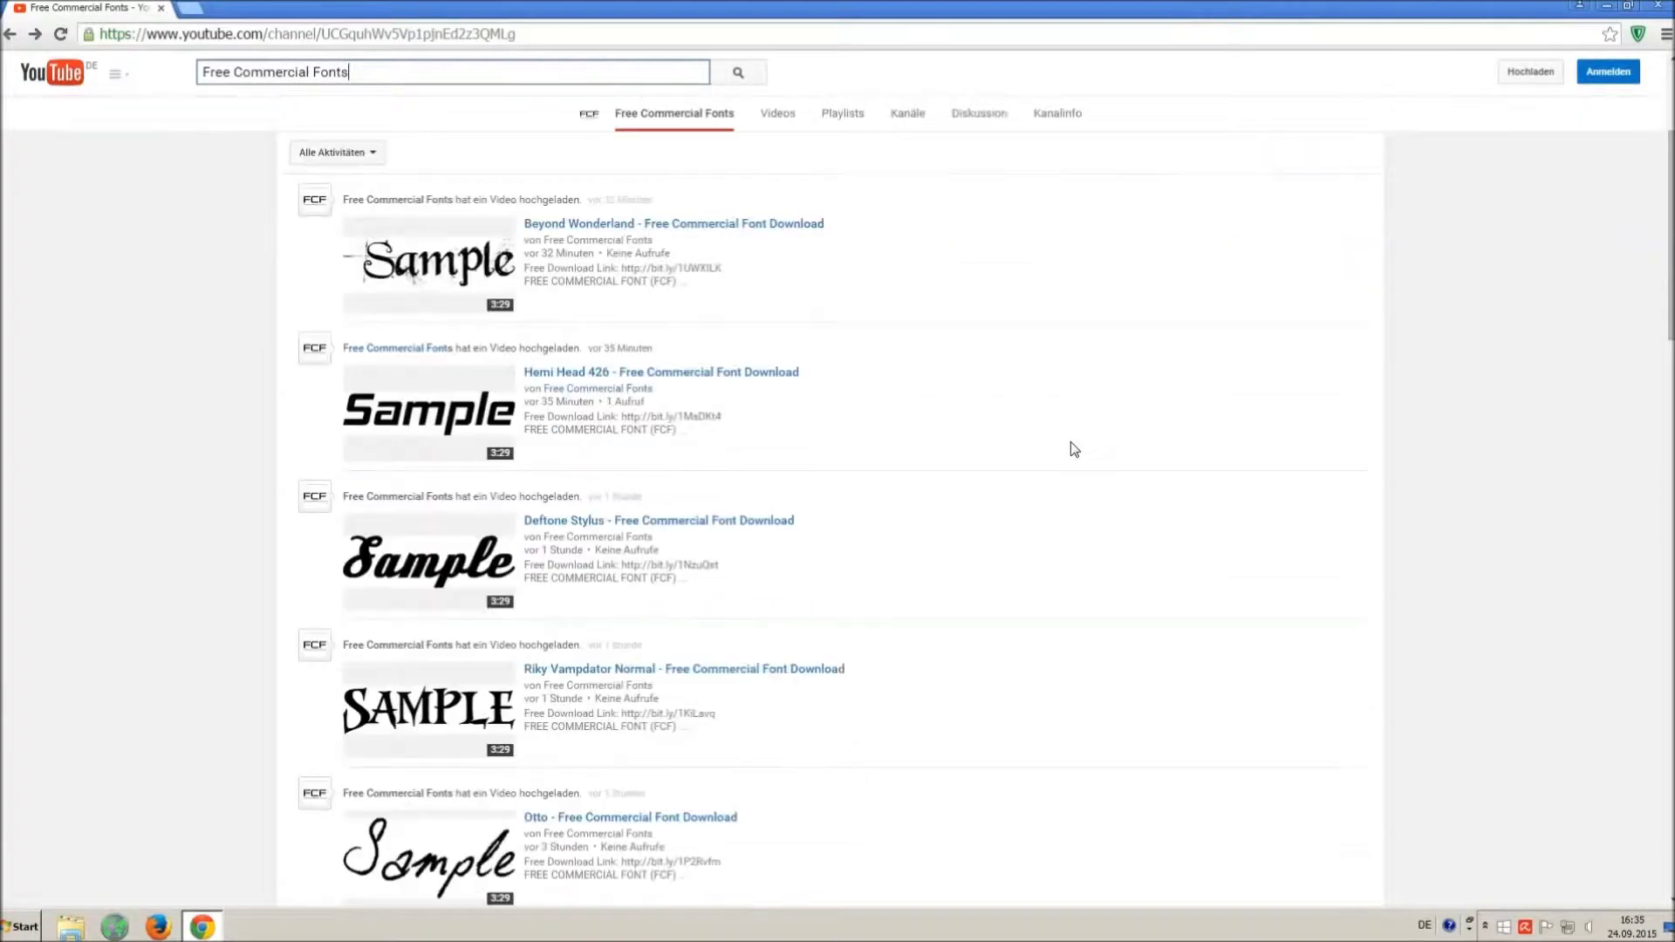
{"action": "left_click", "coordinate": [578, 674]}
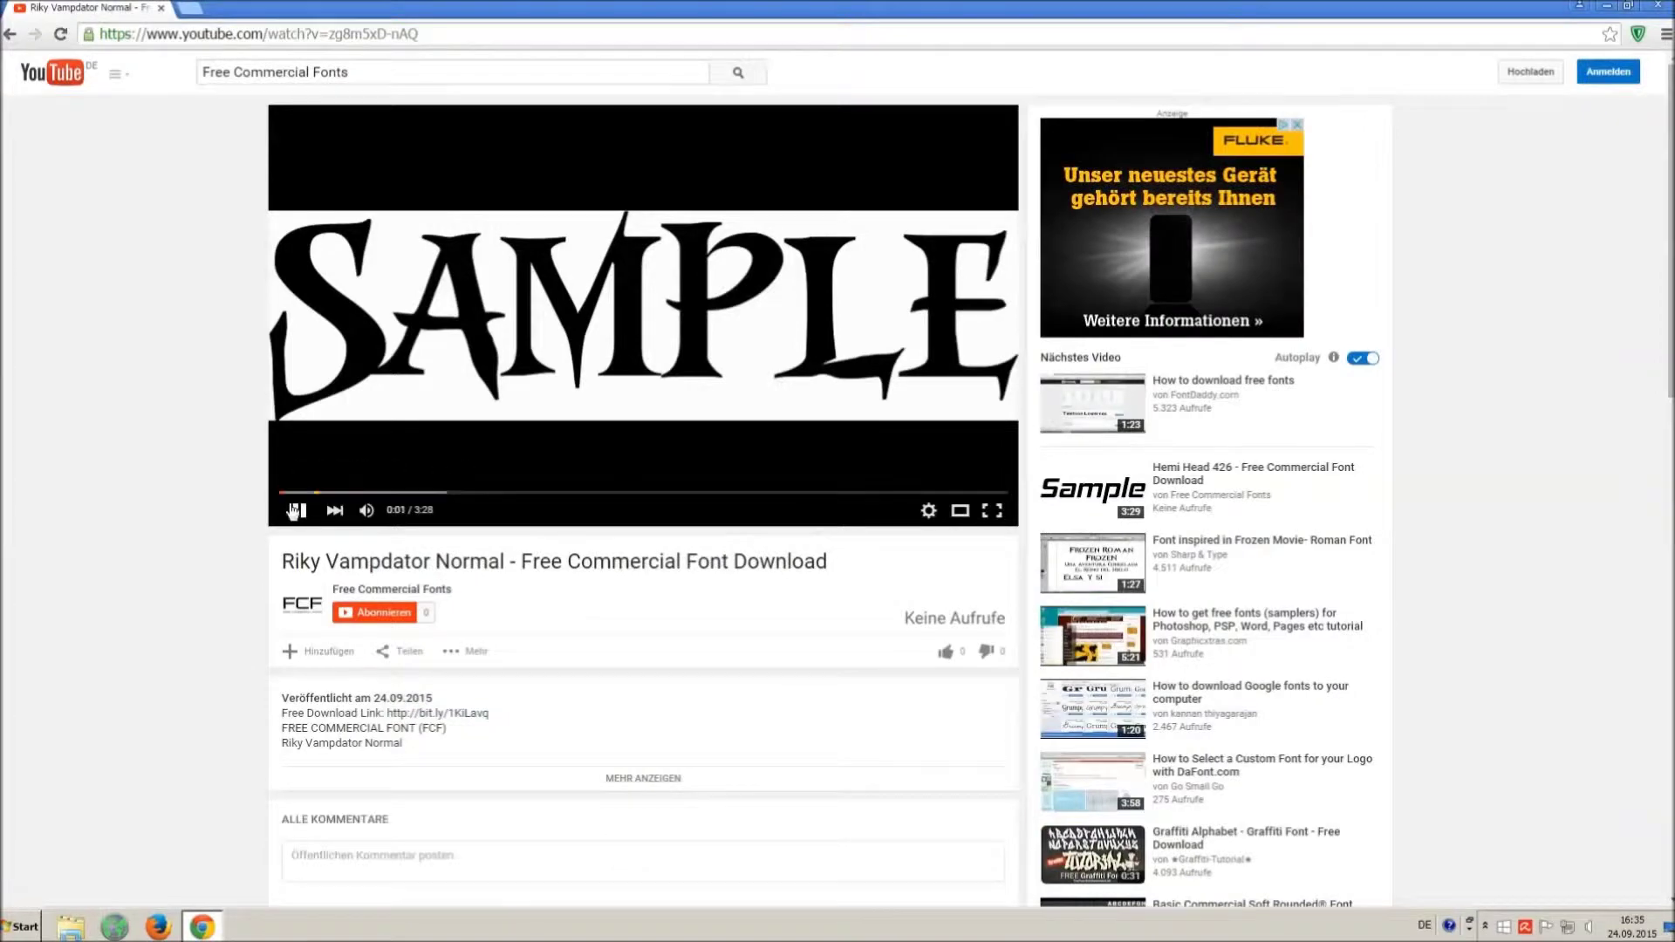
{"action": "left_click", "coordinate": [296, 510]}
Step: Expand the video description and highlight its license agreement lines
{"action": "left_click", "coordinate": [643, 778]}
{"action": "scroll", "coordinate": [643, 777], "scroll_direction": "down", "scroll_amount": 1}
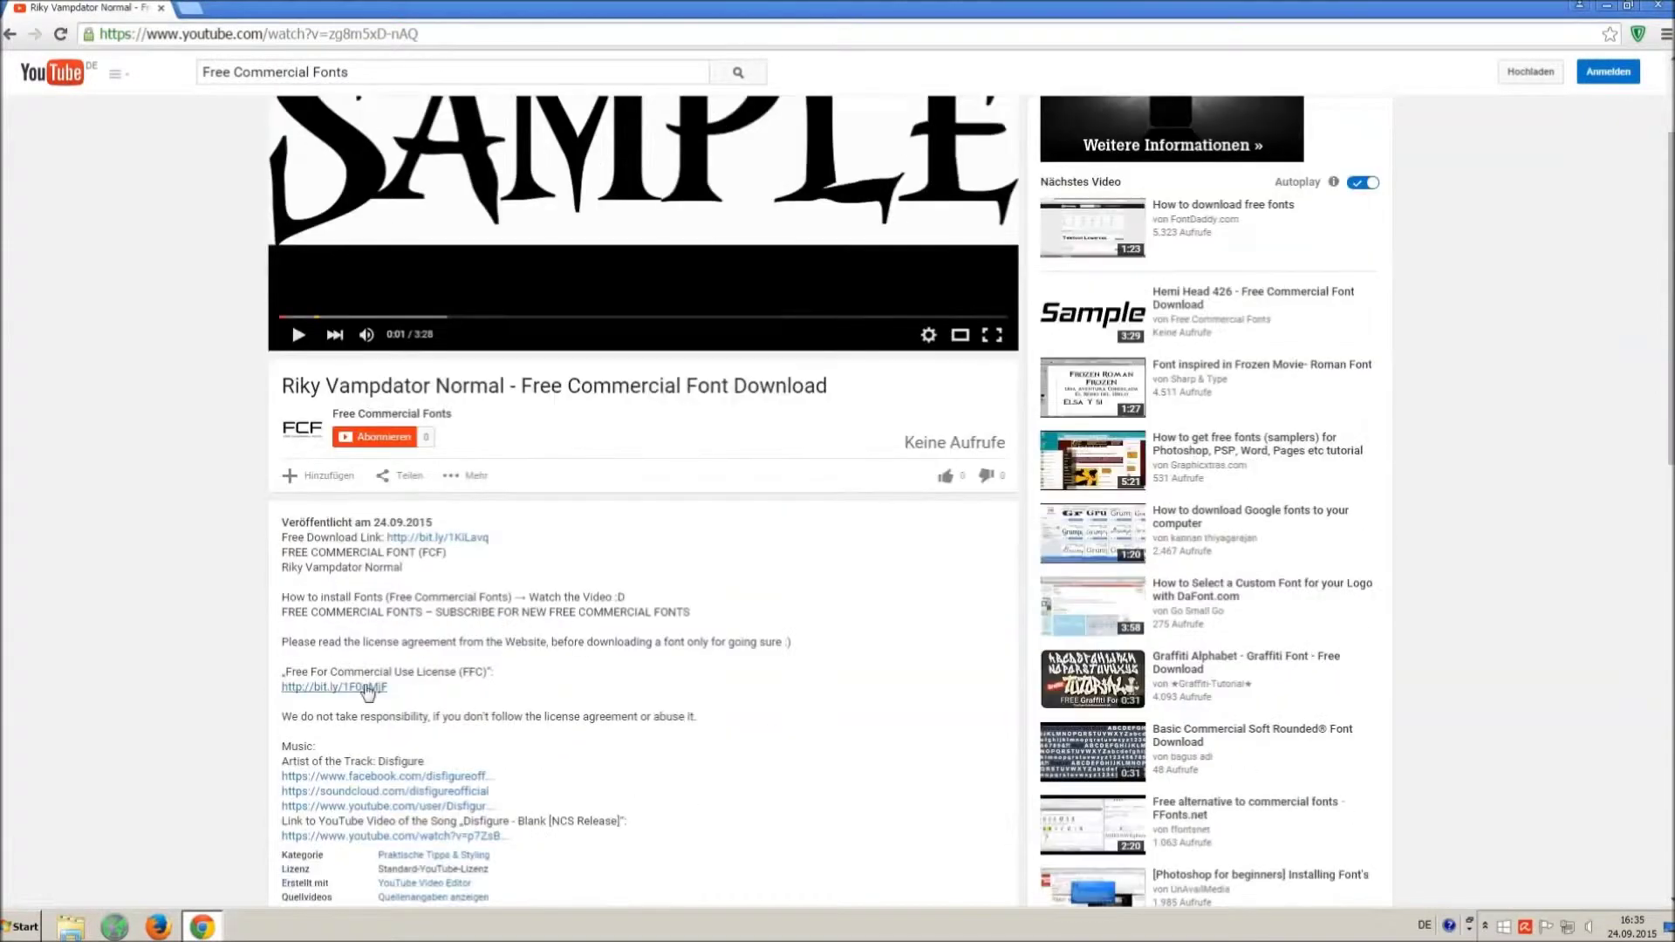
{"action": "left_click_drag", "start_coordinate": [282, 642], "coordinate": [409, 685]}
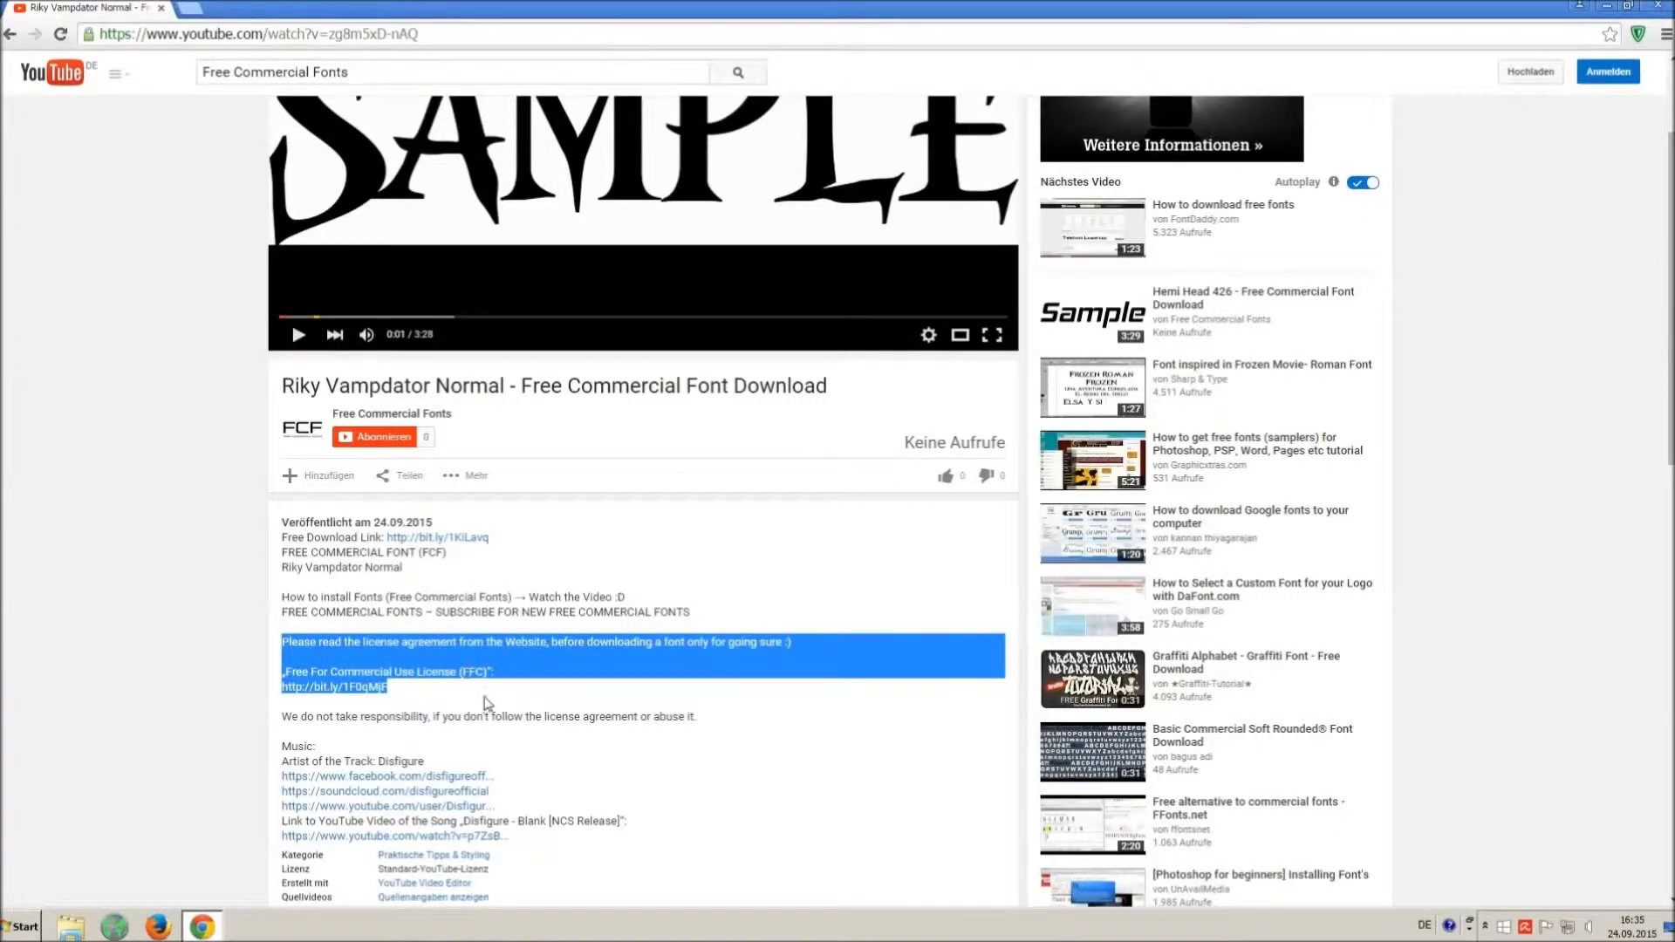
{"action": "left_click", "coordinate": [484, 707]}
{"action": "scroll", "coordinate": [483, 708], "scroll_direction": "up", "scroll_amount": 2}
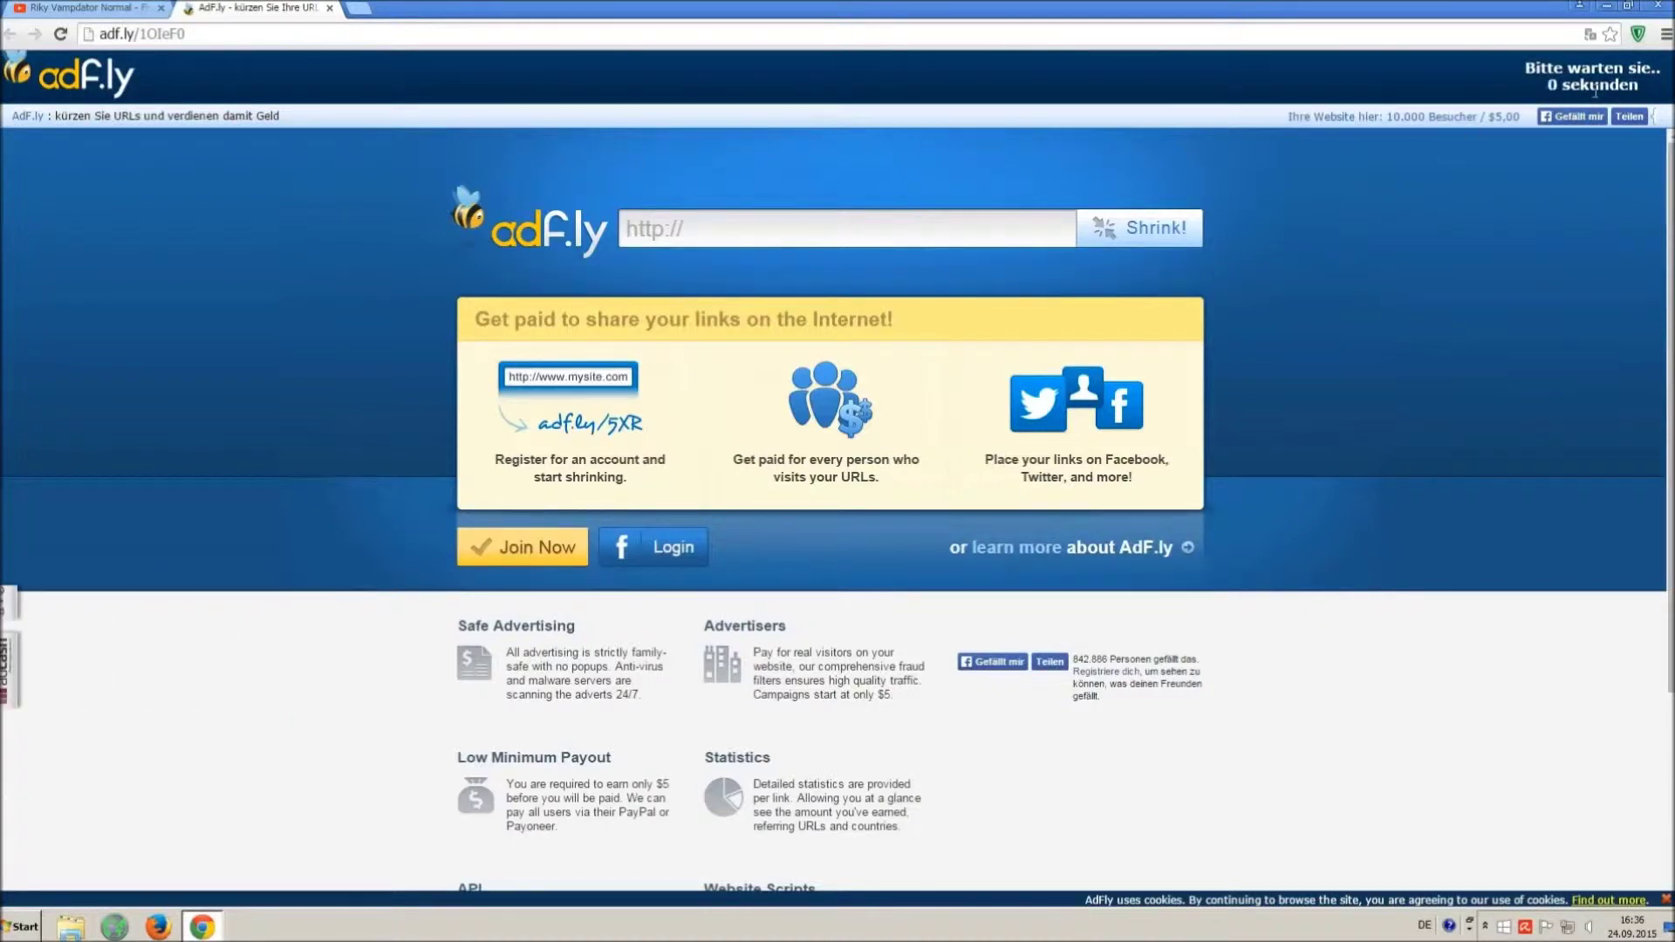
Step: Wait out both adf.ly countdowns and skip the ads to the 1001fonts page
{"action": "left_click", "coordinate": [1574, 81]}
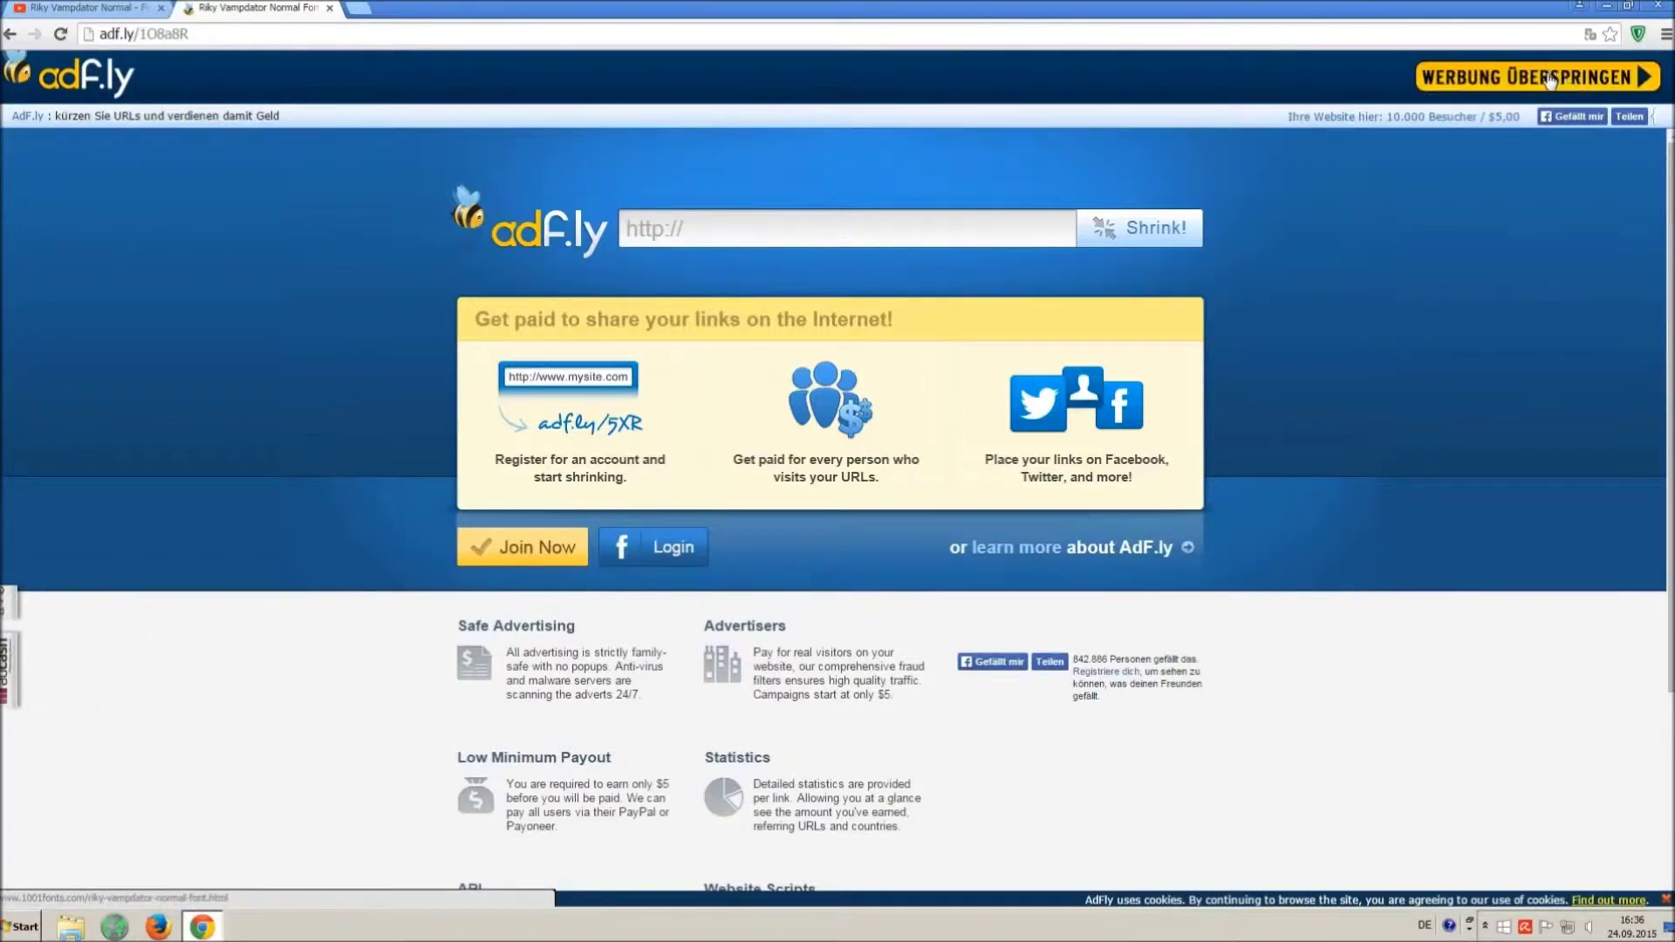
{"action": "left_click", "coordinate": [1553, 78]}
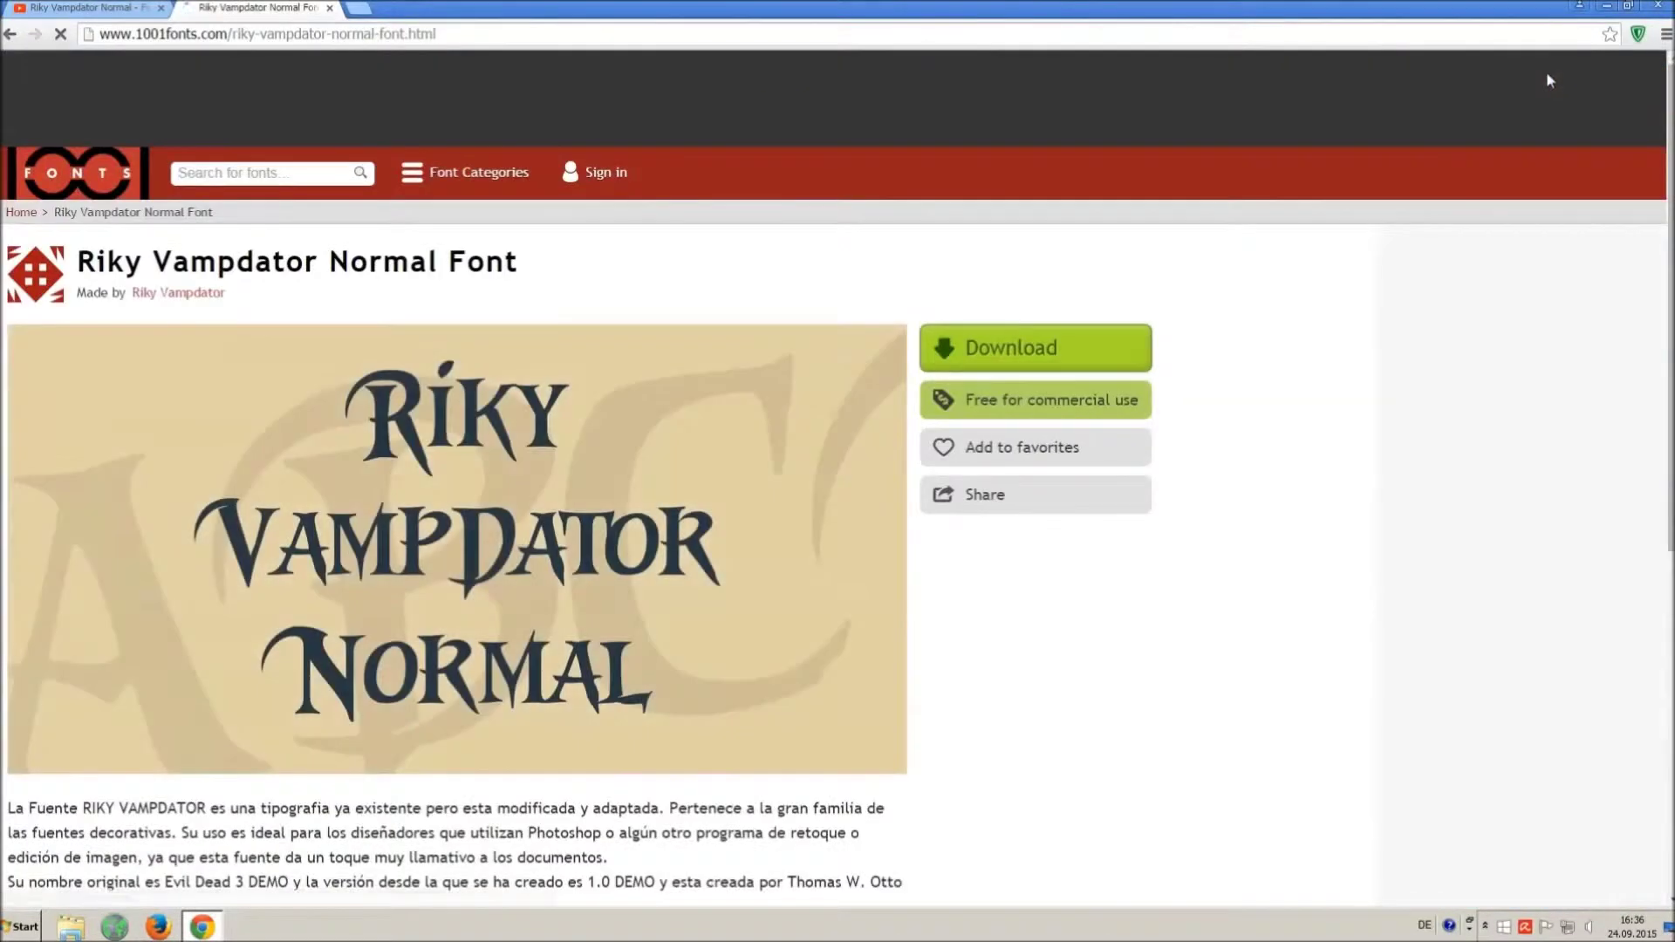
Step: Highlight the Riky Vampdator Normal title, then download the font's TTF file
{"action": "left_click_drag", "start_coordinate": [76, 263], "coordinate": [608, 267]}
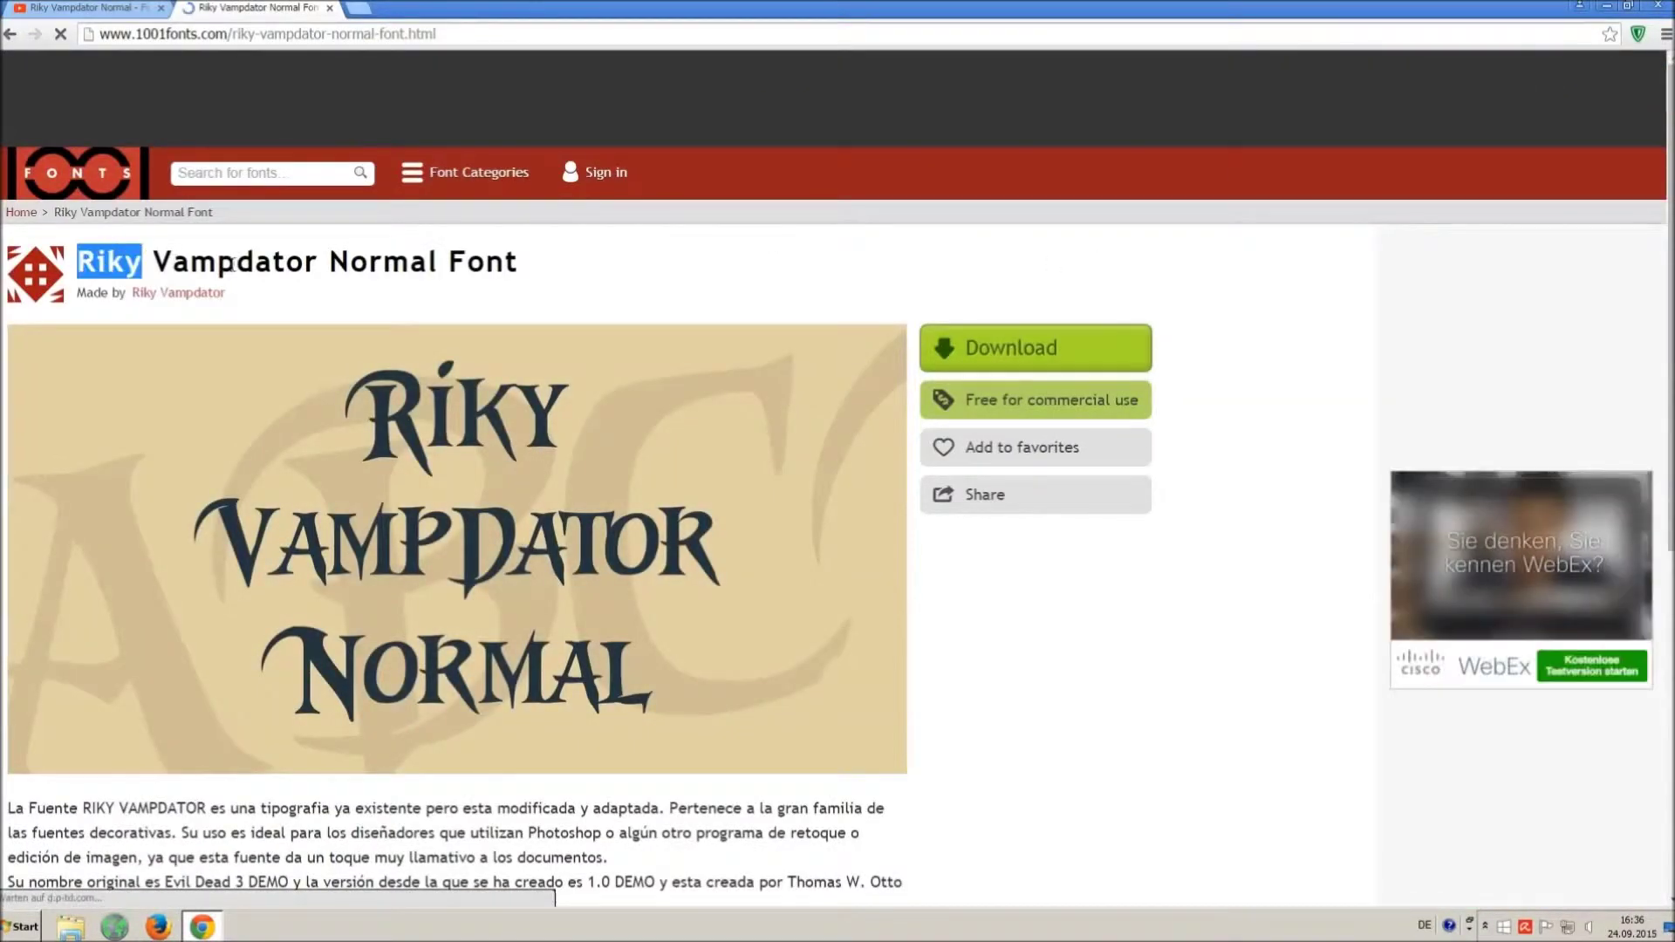
{"action": "left_click", "coordinate": [633, 280]}
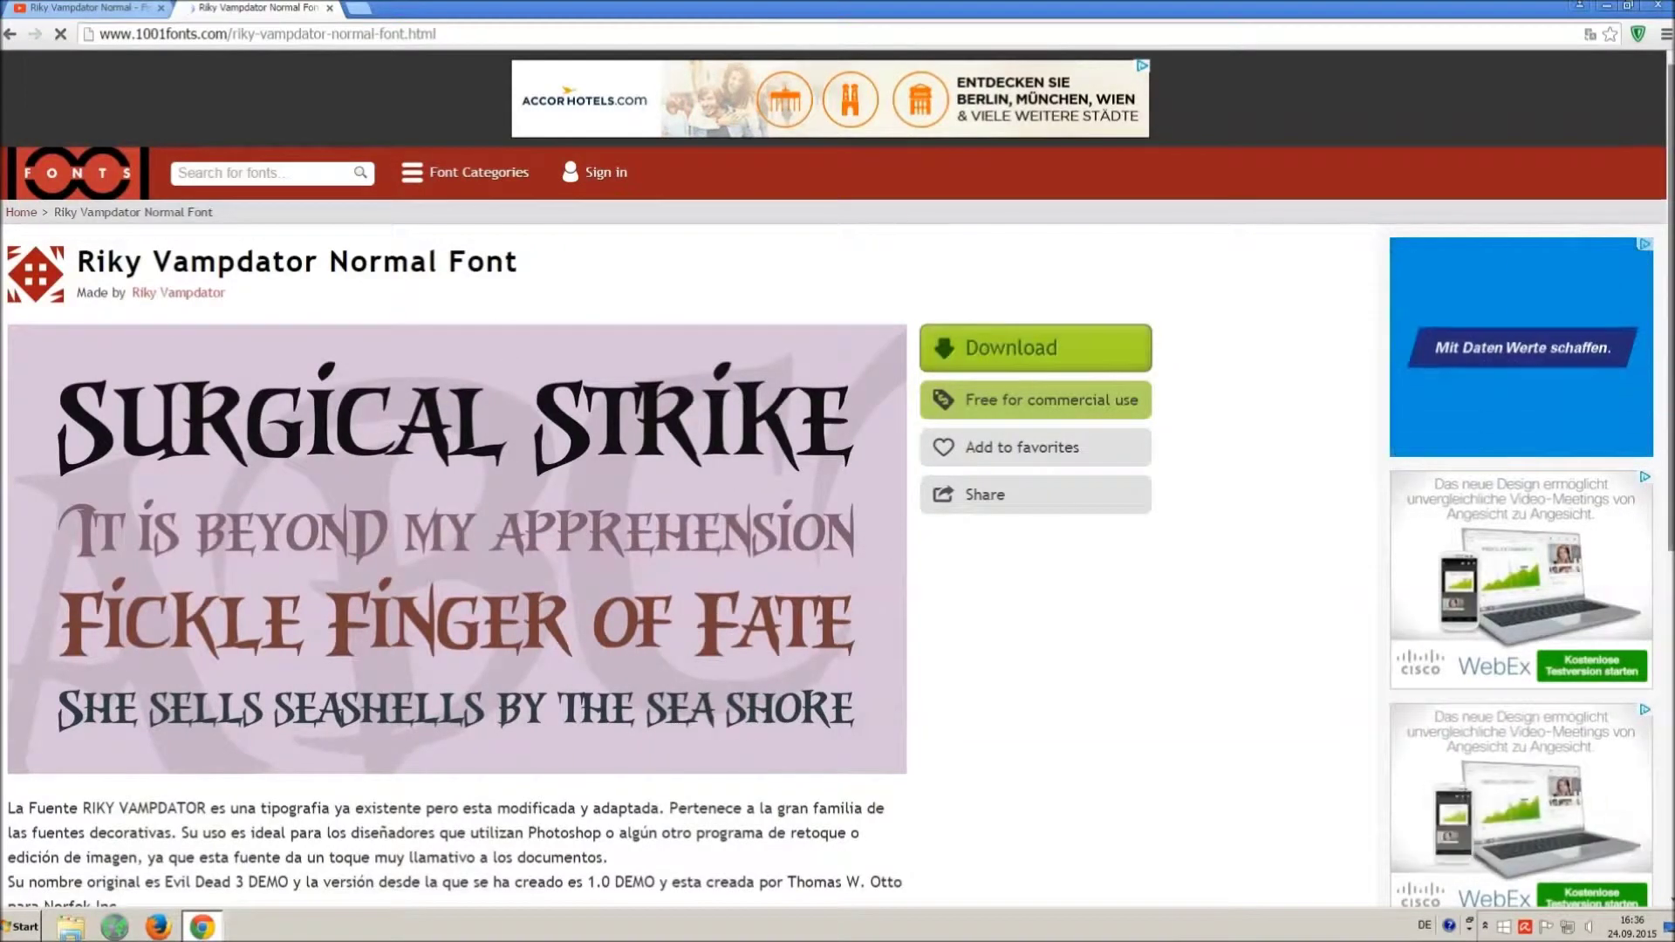
{"action": "scroll", "coordinate": [986, 363], "scroll_direction": "down", "scroll_amount": 2}
{"action": "scroll", "coordinate": [987, 364], "scroll_direction": "down", "scroll_amount": 3}
{"action": "scroll", "coordinate": [986, 364], "scroll_direction": "down", "scroll_amount": 2}
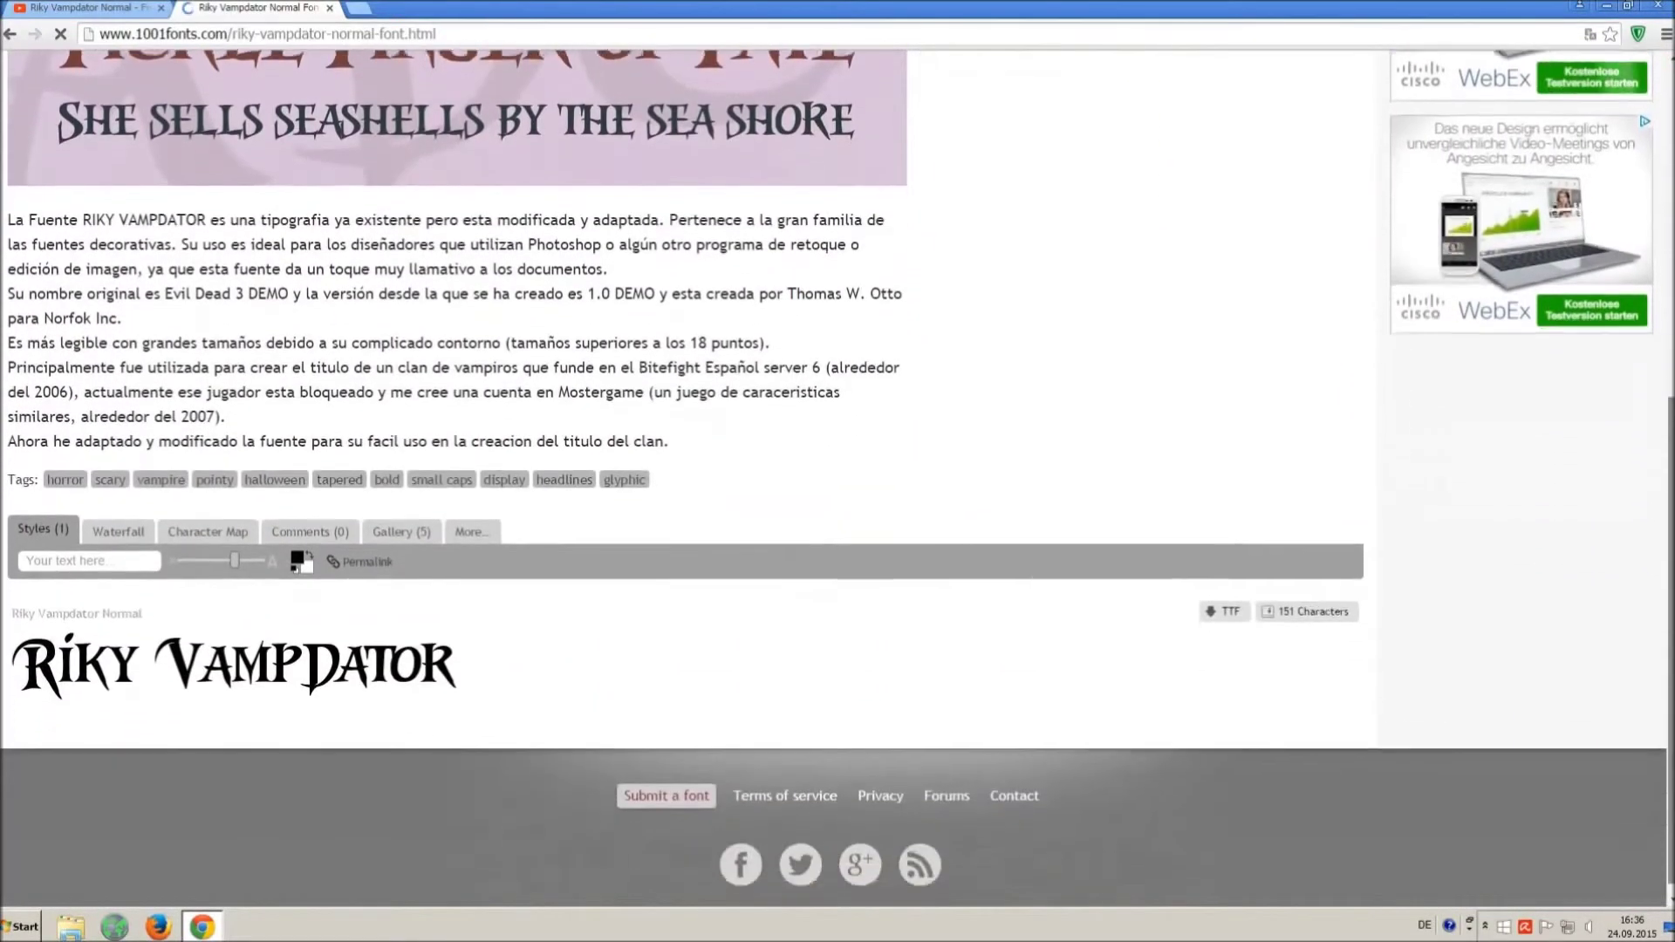
{"action": "left_click", "coordinate": [1217, 606]}
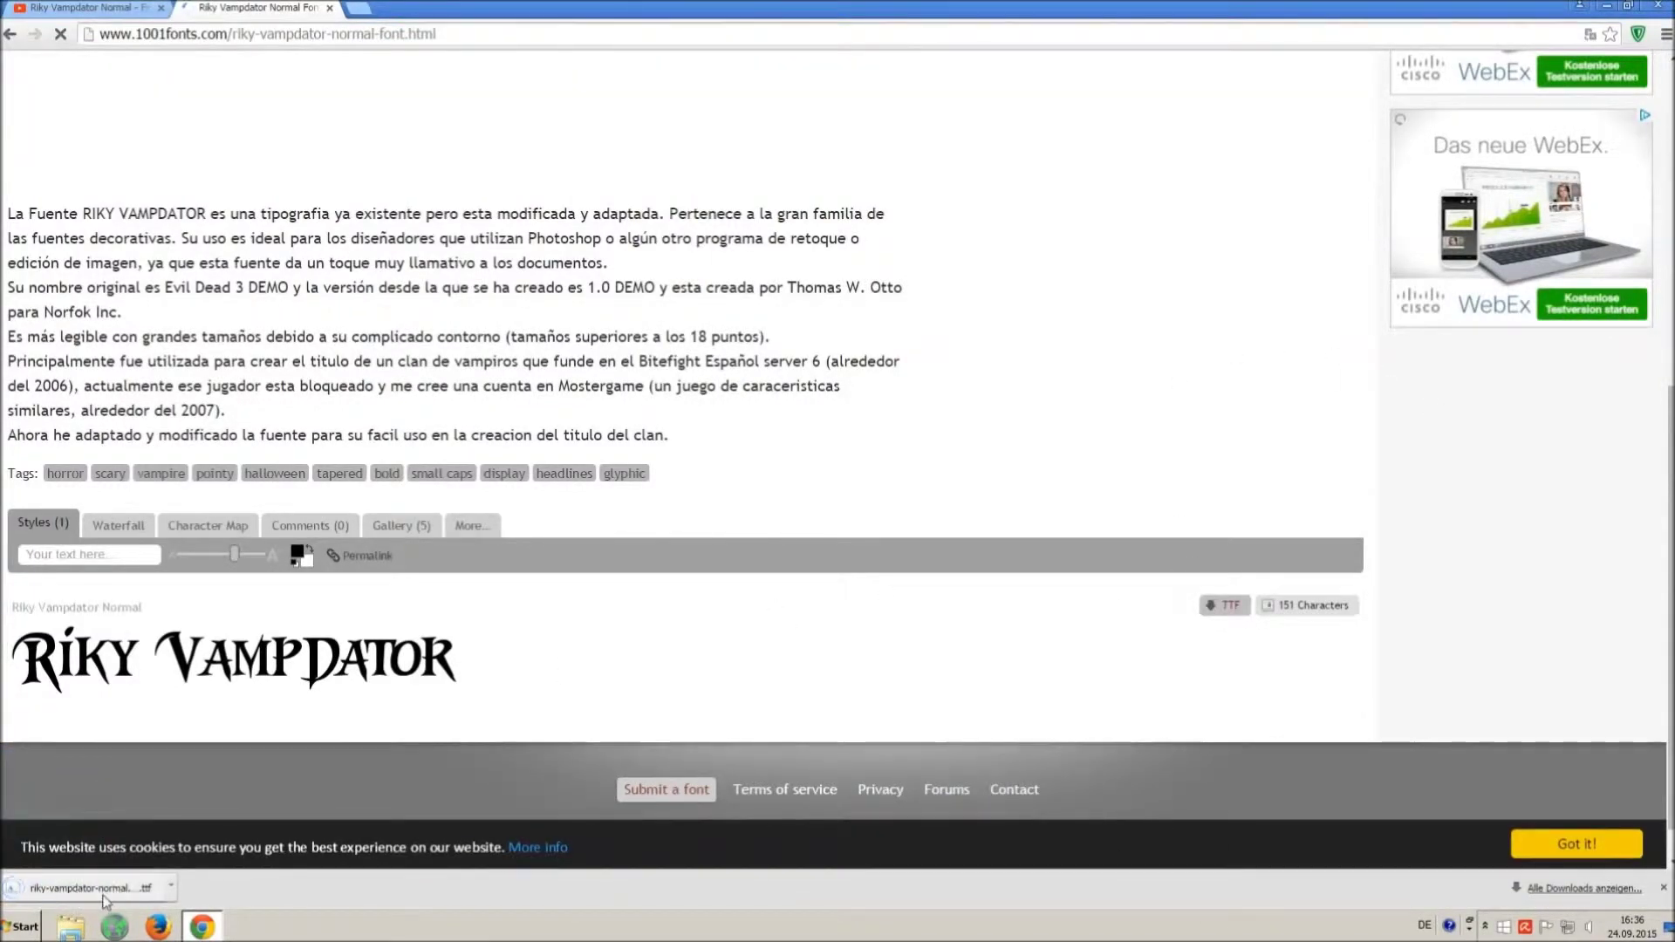
Step: Open Schriftarten in Control Panel with a 'font' search and review the 208 fonts
{"action": "left_click", "coordinate": [22, 927]}
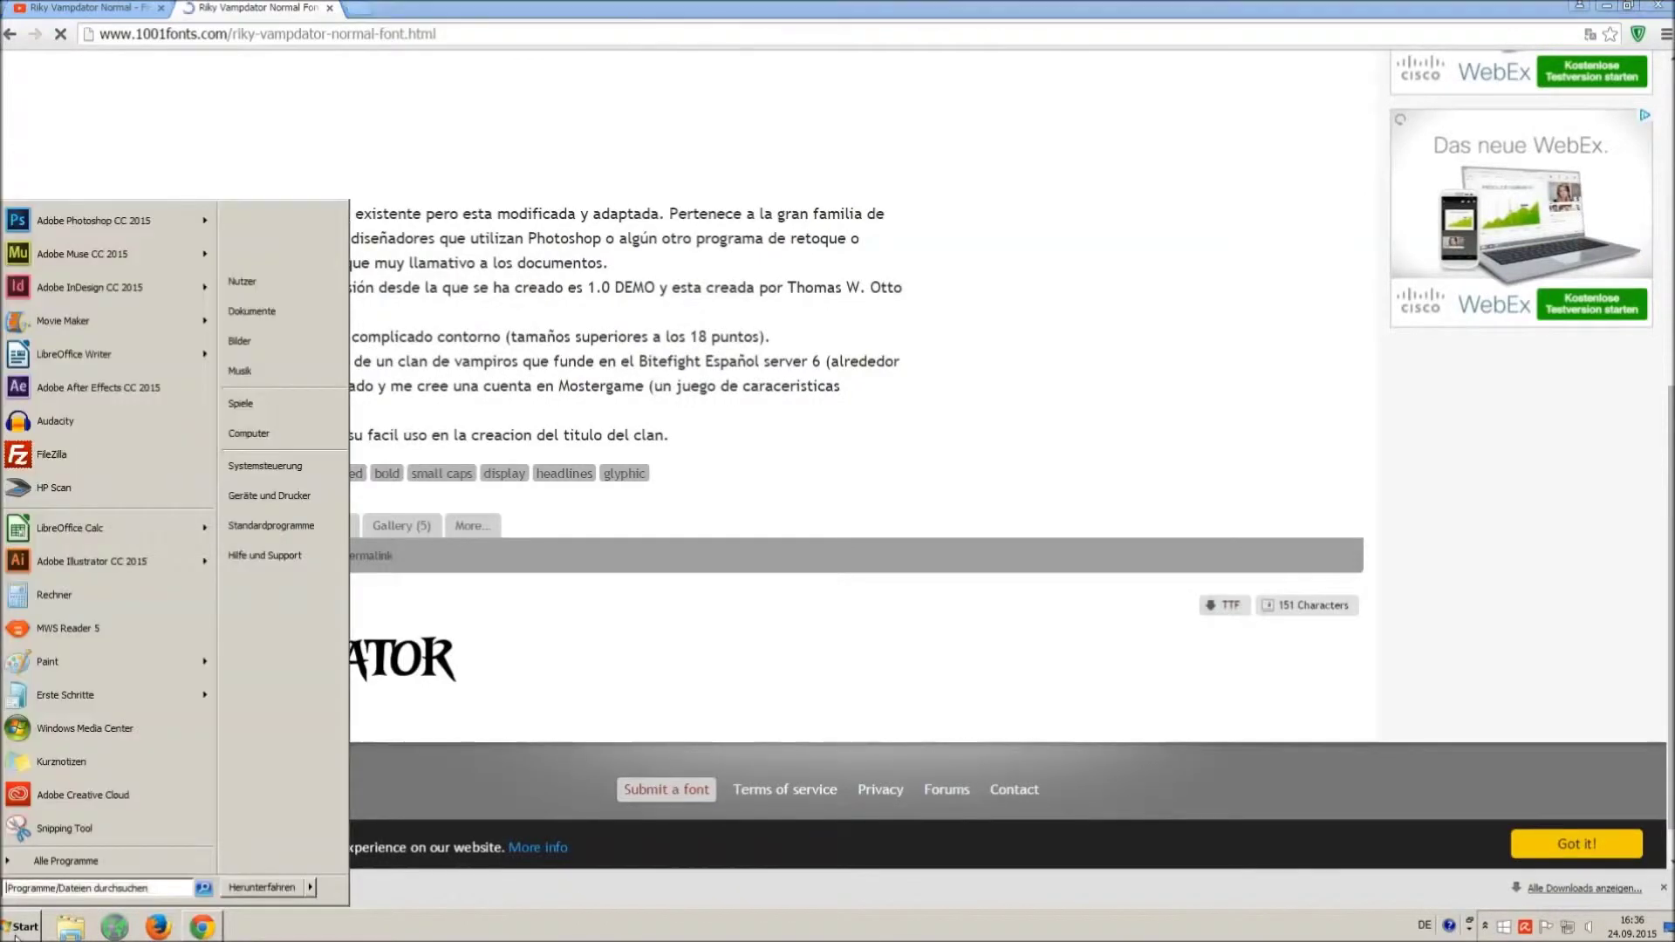
{"action": "left_click", "coordinate": [265, 466]}
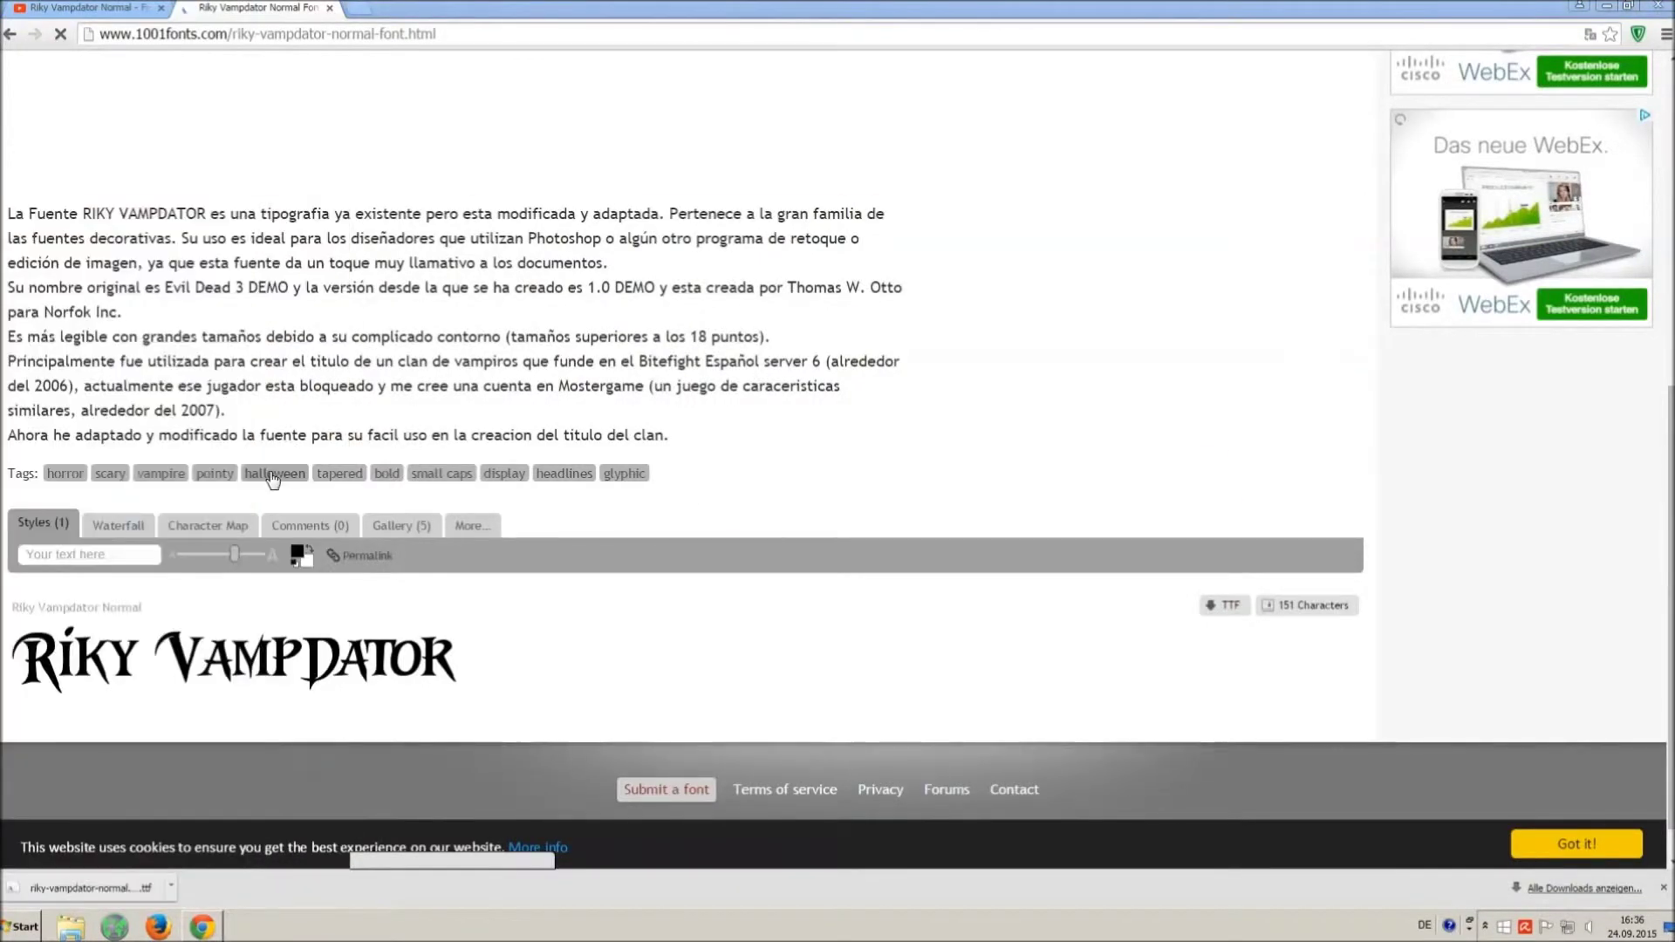
{"action": "left_click", "coordinate": [1354, 235]}
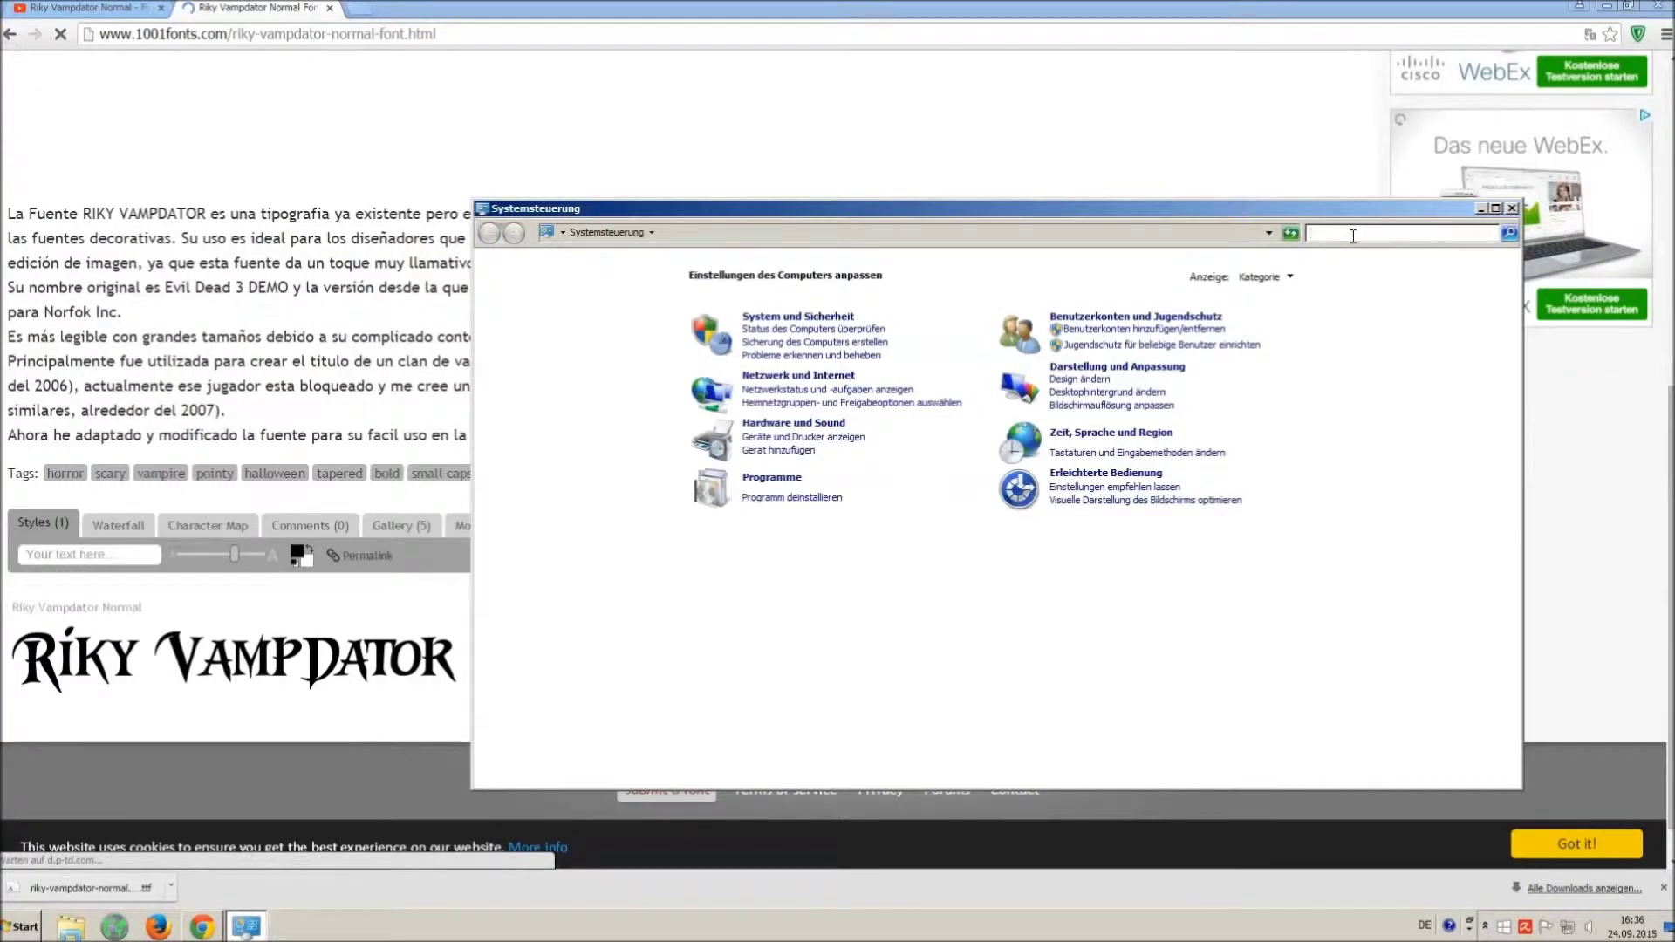
{"action": "type", "text": "font"}
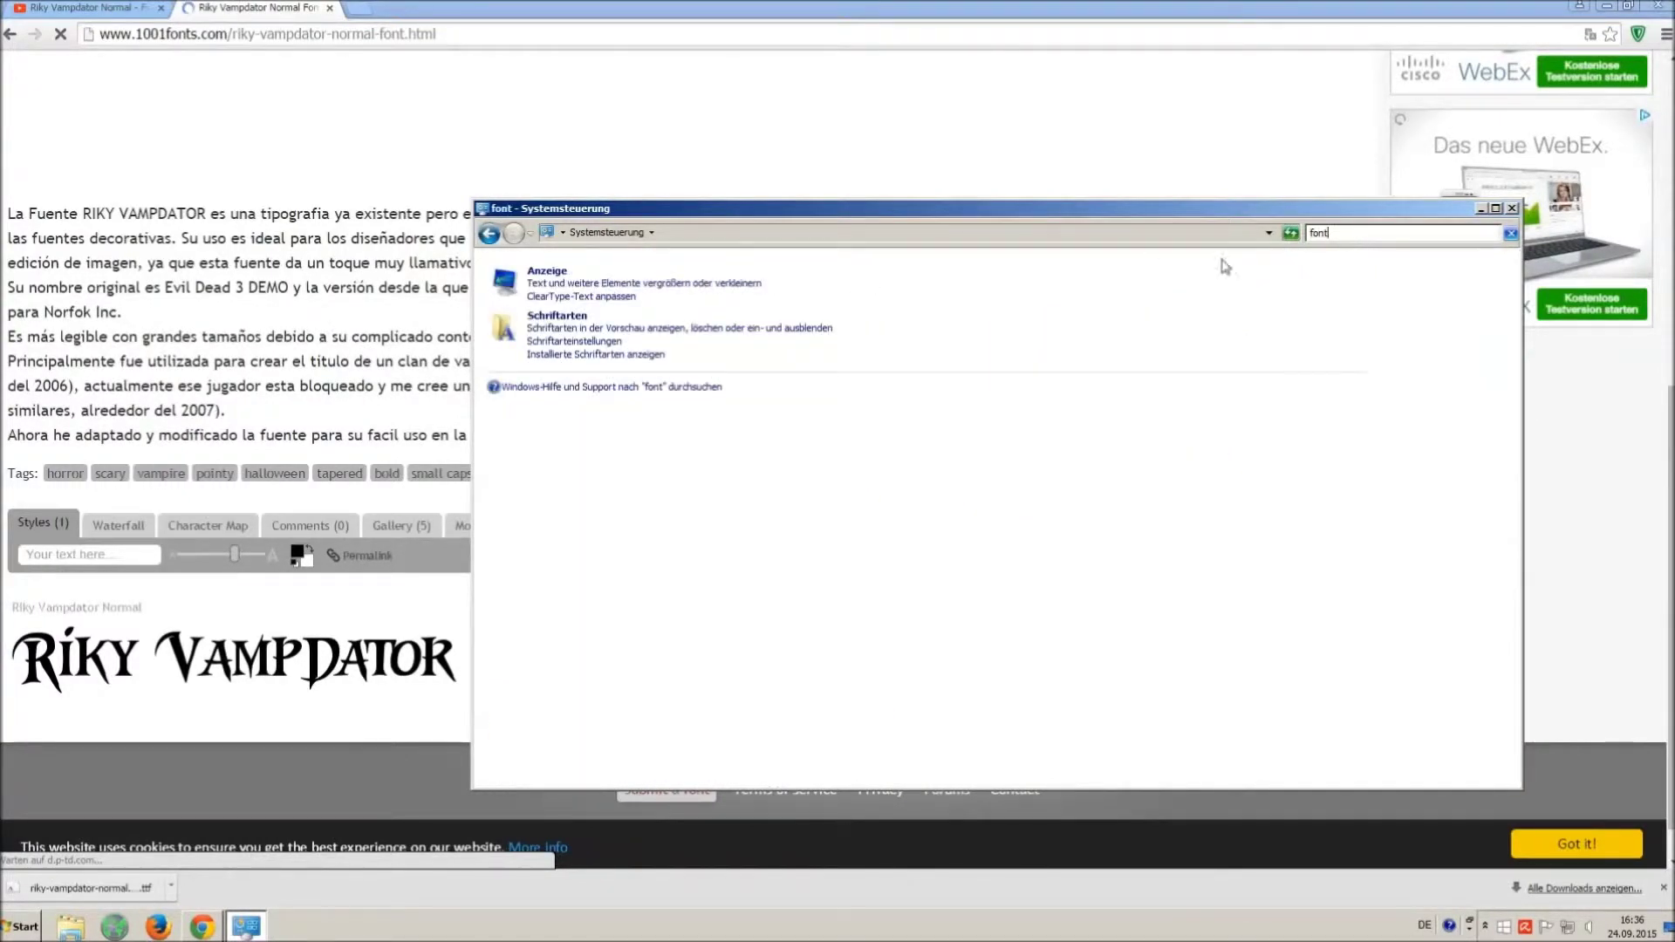
{"action": "left_click", "coordinate": [559, 315]}
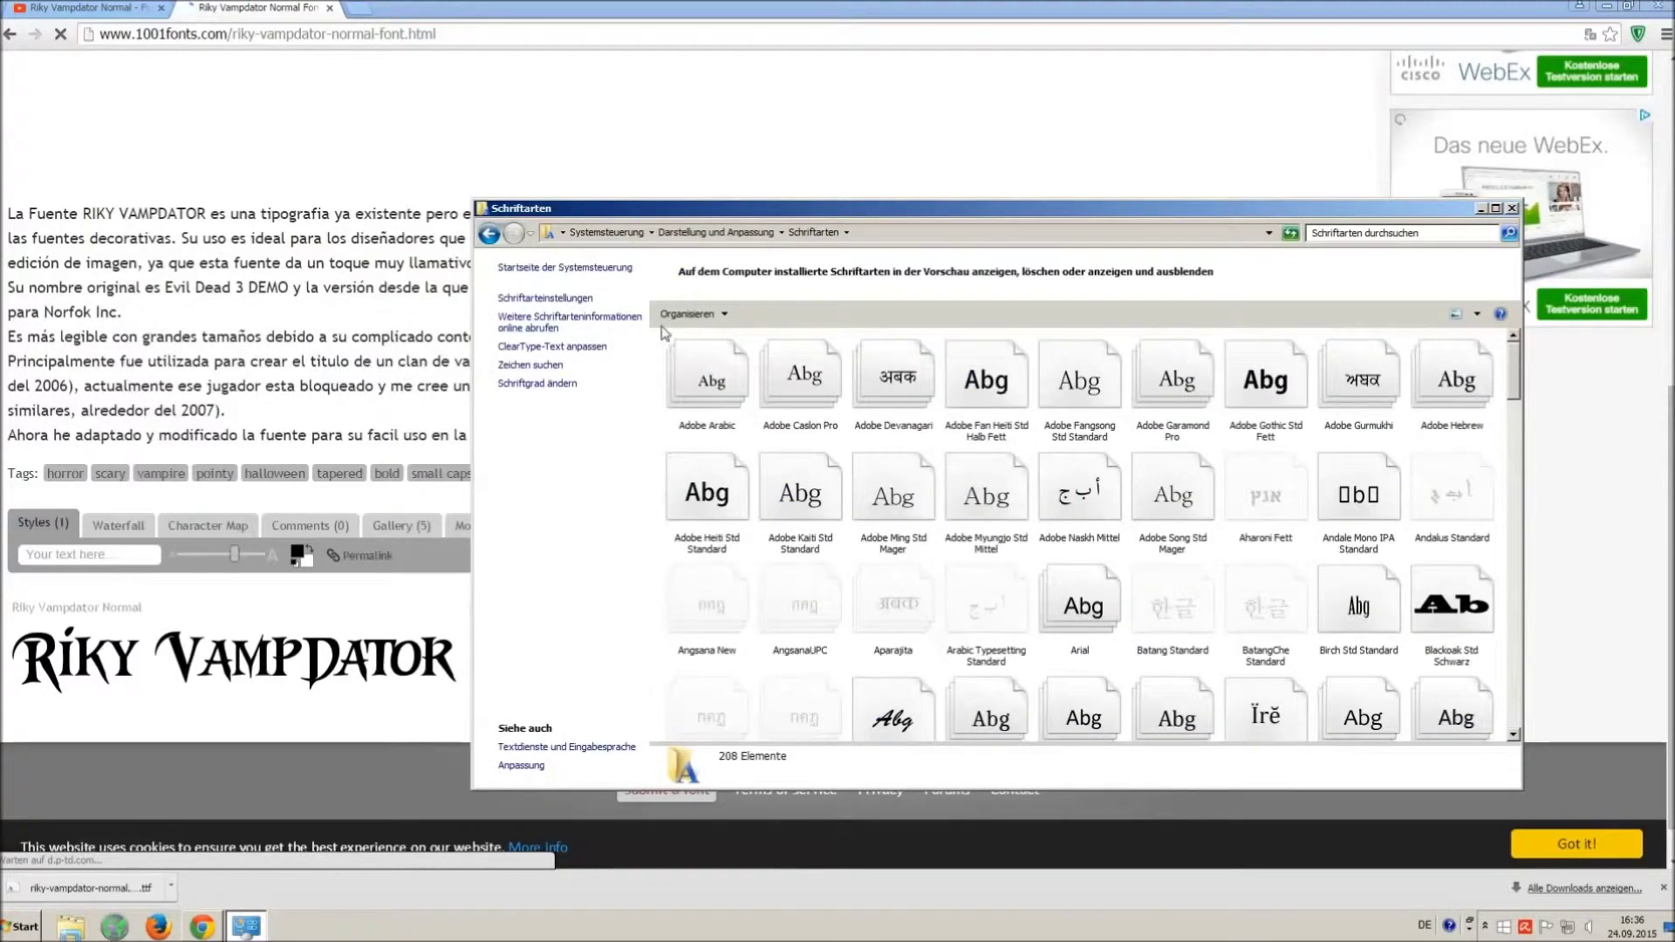
{"action": "mouse_move", "coordinate": [671, 336]}
{"action": "left_mouse_down"}
{"action": "mouse_move", "coordinate": [1500, 757]}
{"action": "mouse_move", "coordinate": [1440, 393]}
{"action": "left_mouse_up"}
{"action": "left_click", "coordinate": [767, 327]}
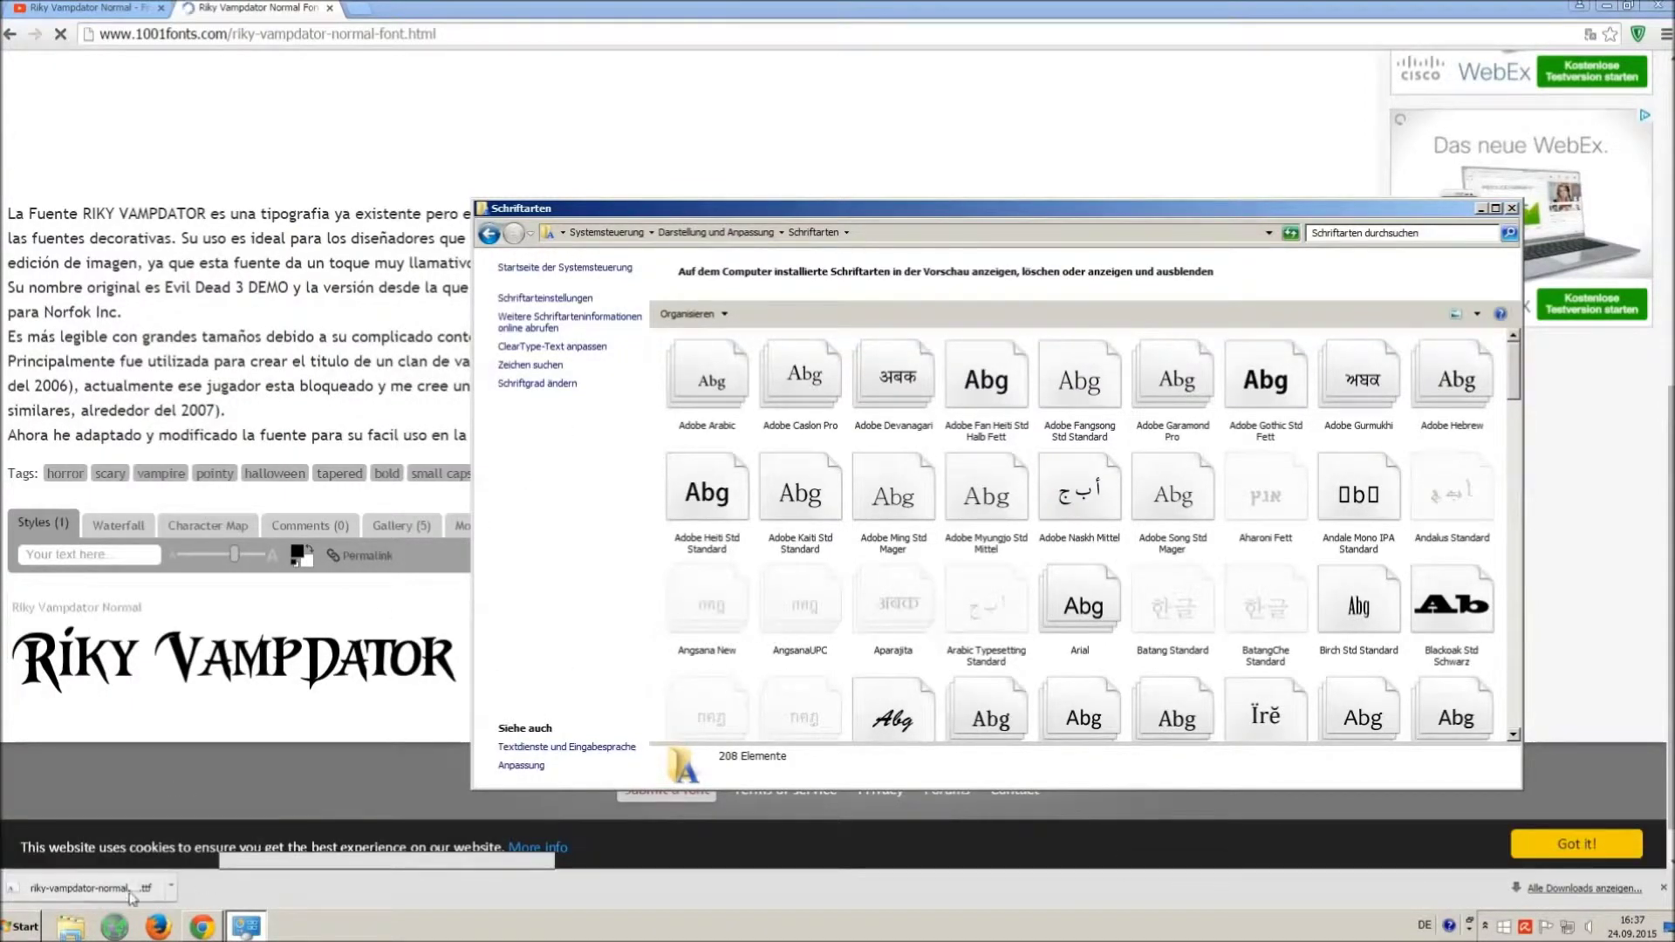
{"action": "left_click", "coordinate": [24, 927]}
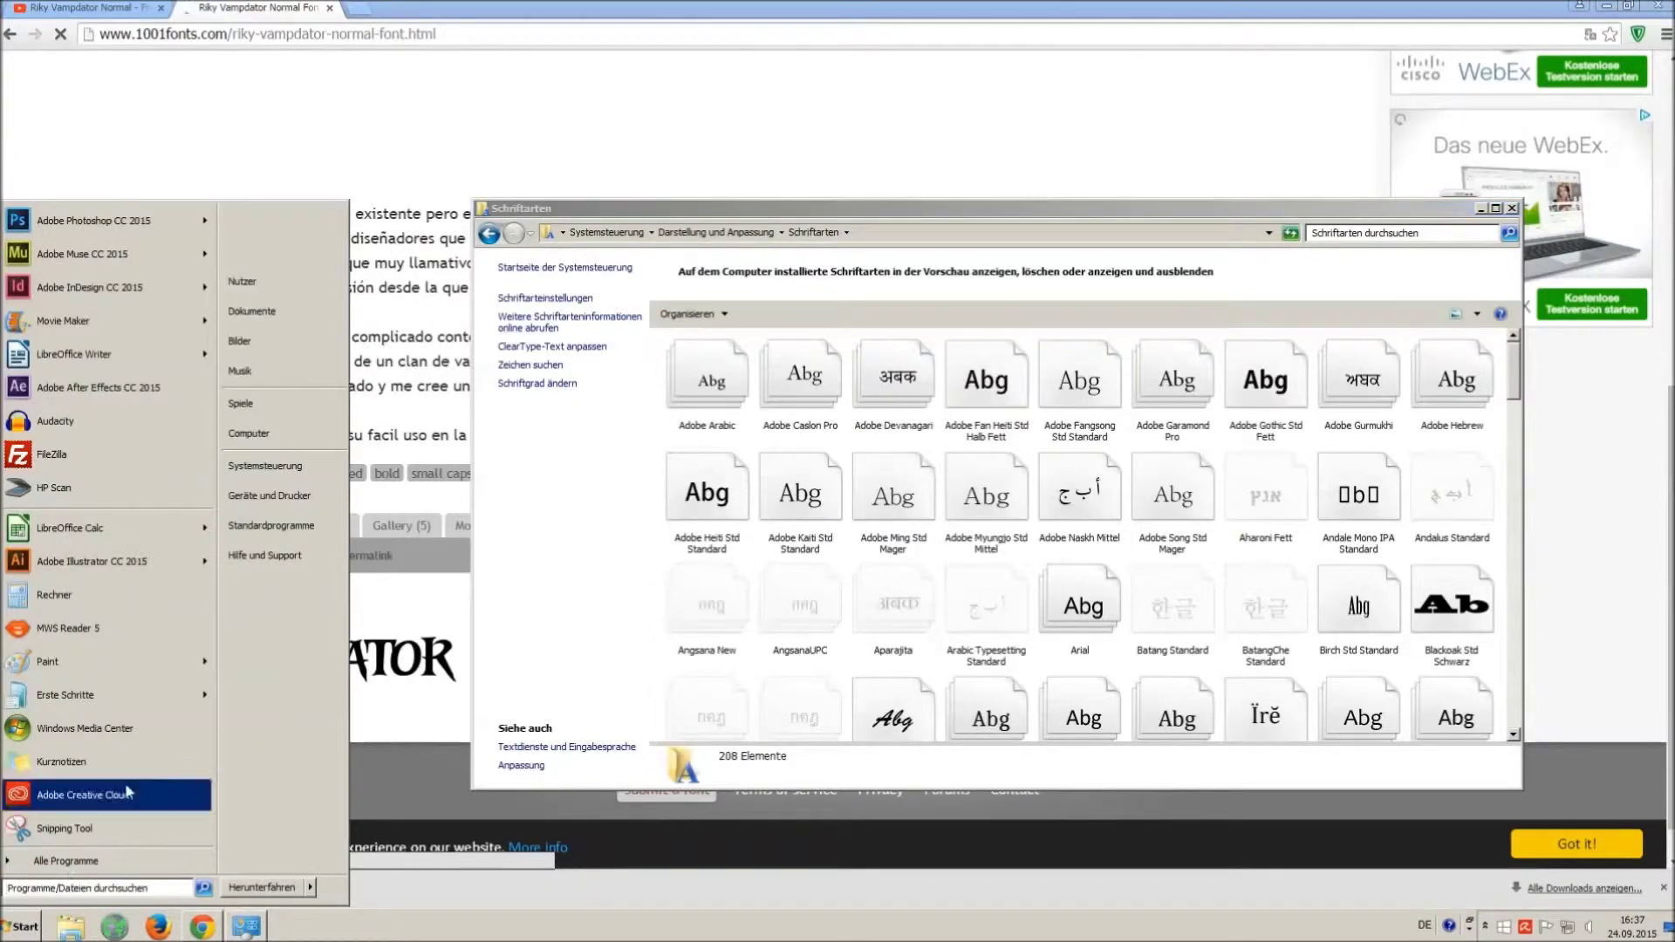
Step: Drag the Riky Vampdator .ttf from Downloads into Schriftarten, then close Downloads
{"action": "left_click", "coordinate": [250, 433]}
{"action": "left_click", "coordinate": [239, 464]}
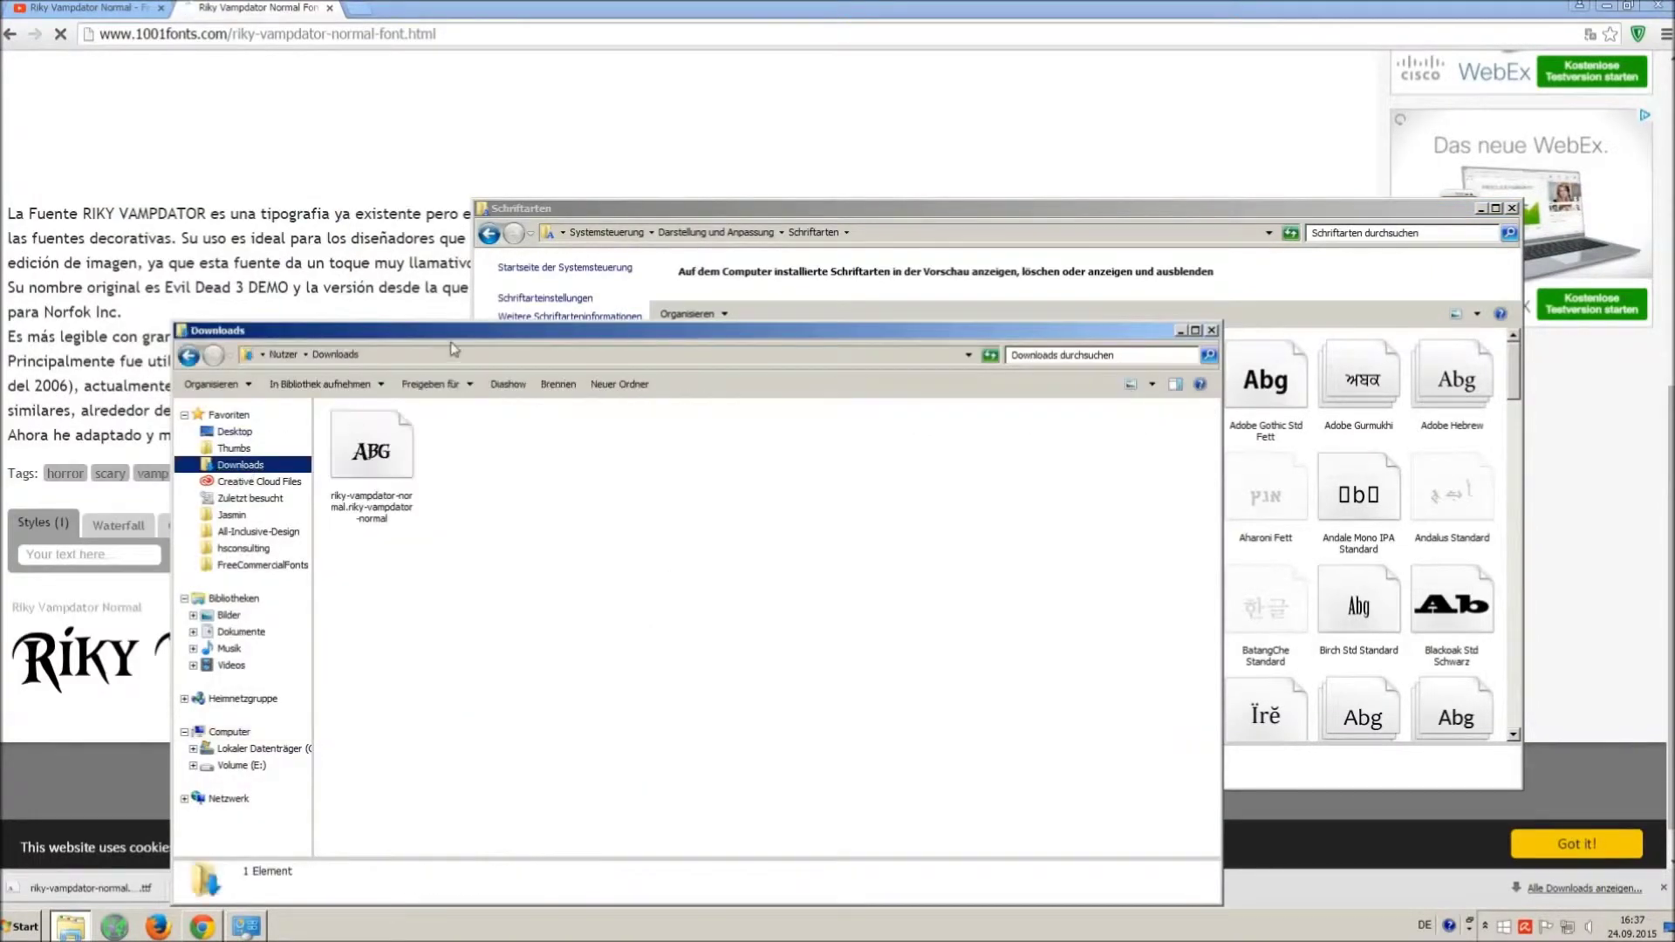
{"action": "left_click_drag", "start_coordinate": [452, 331], "coordinate": [422, 575]}
{"action": "mouse_move", "coordinate": [343, 706]}
{"action": "left_mouse_down"}
{"action": "mouse_move", "coordinate": [516, 600]}
{"action": "mouse_move", "coordinate": [853, 457]}
{"action": "left_mouse_up"}
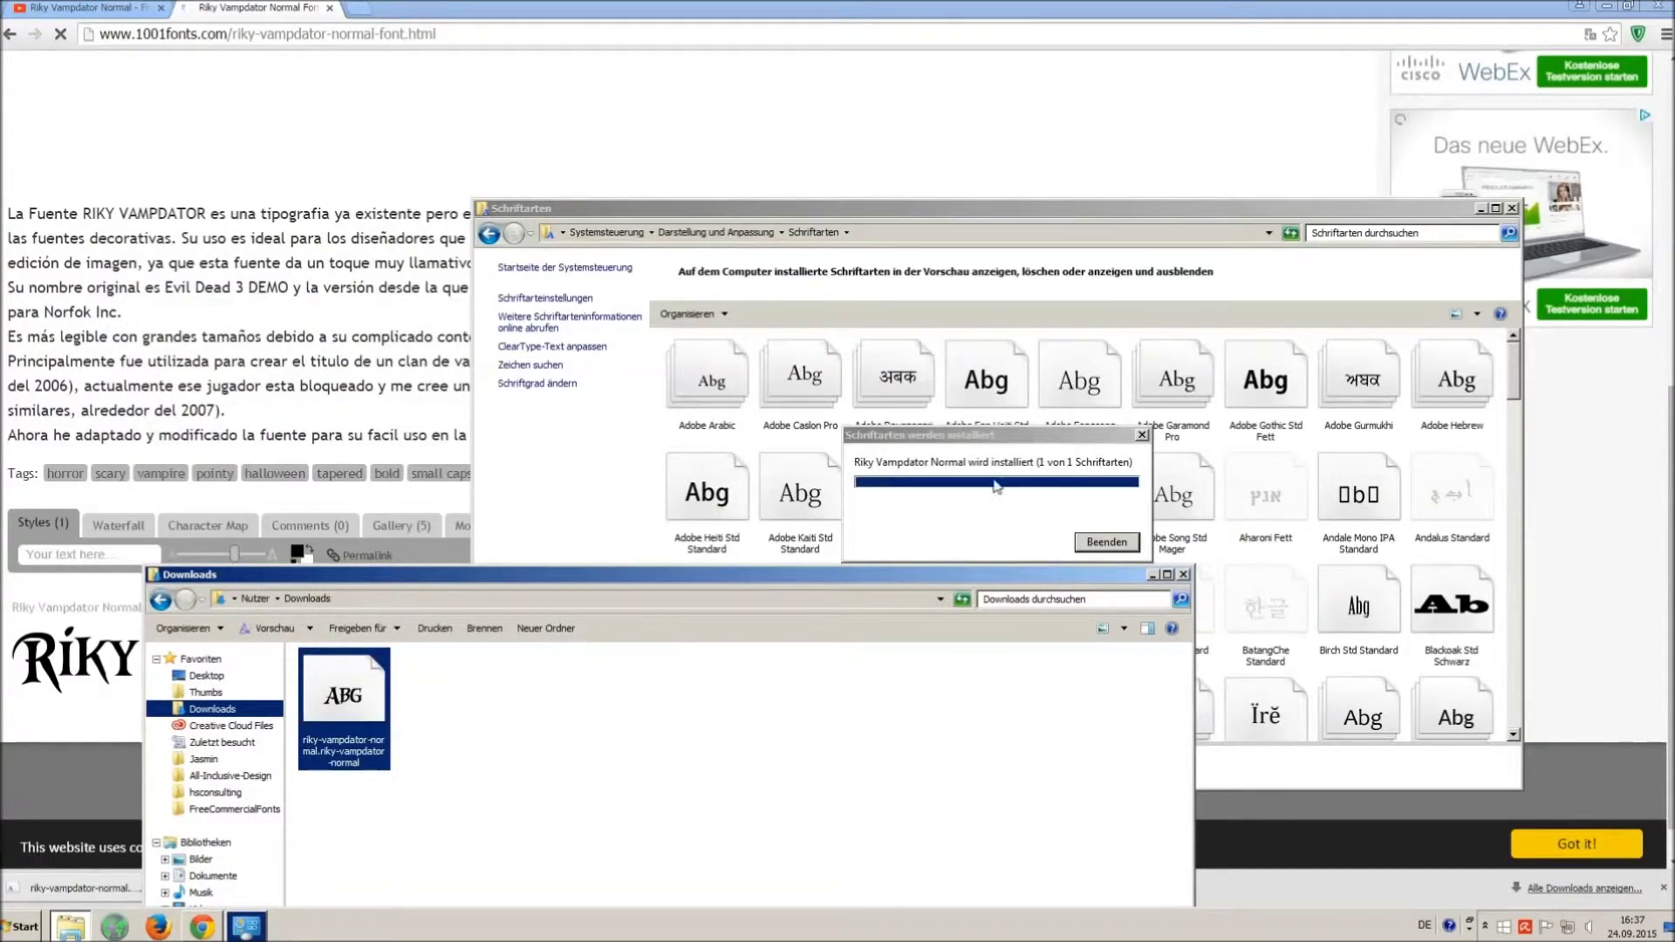
{"action": "left_click", "coordinate": [1184, 575]}
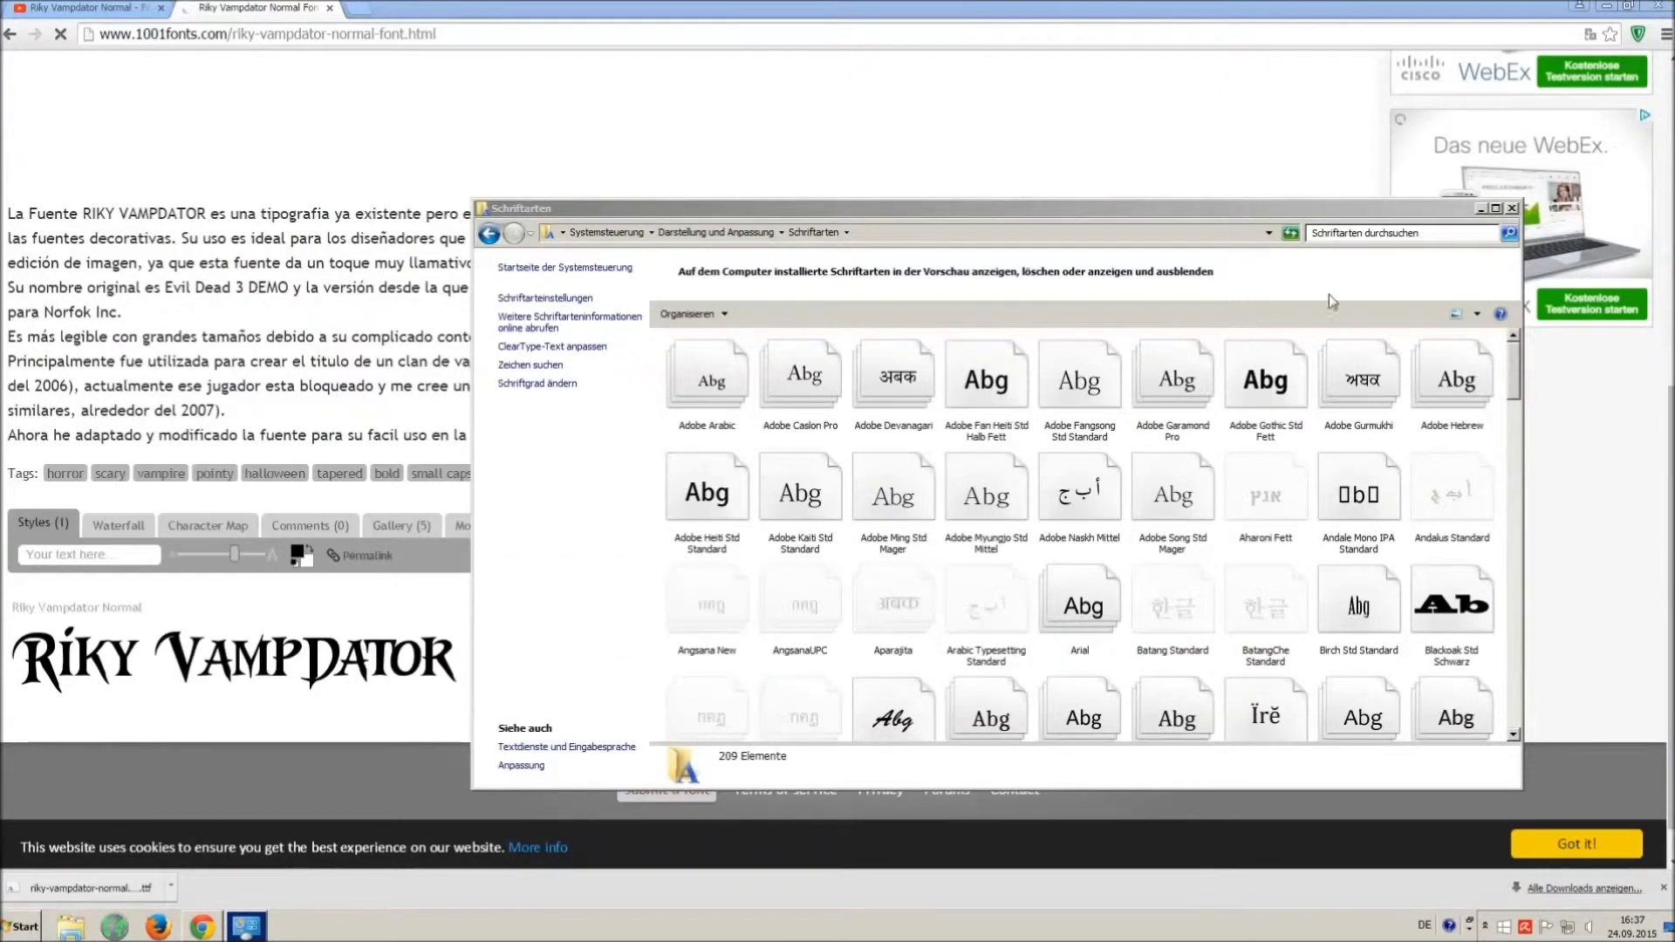
Step: Close the Fonts window and 1001fonts tab, minimize Chrome, and launch LibreOffice Writer
{"action": "left_click", "coordinate": [1515, 208]}
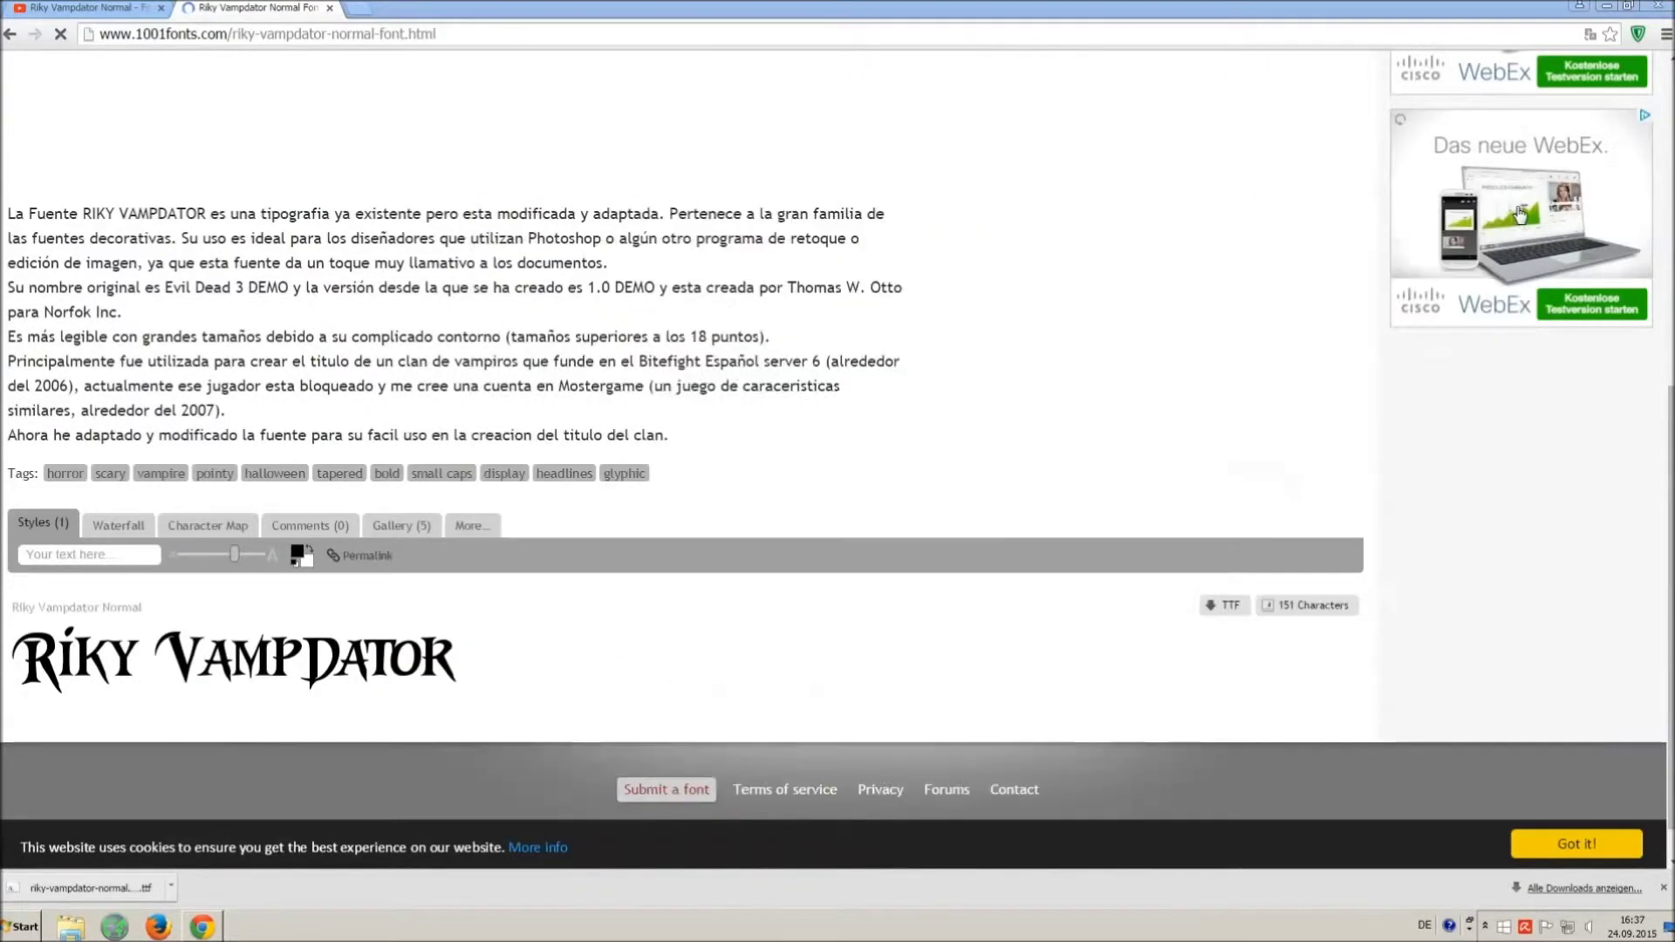
{"action": "left_click", "coordinate": [330, 8]}
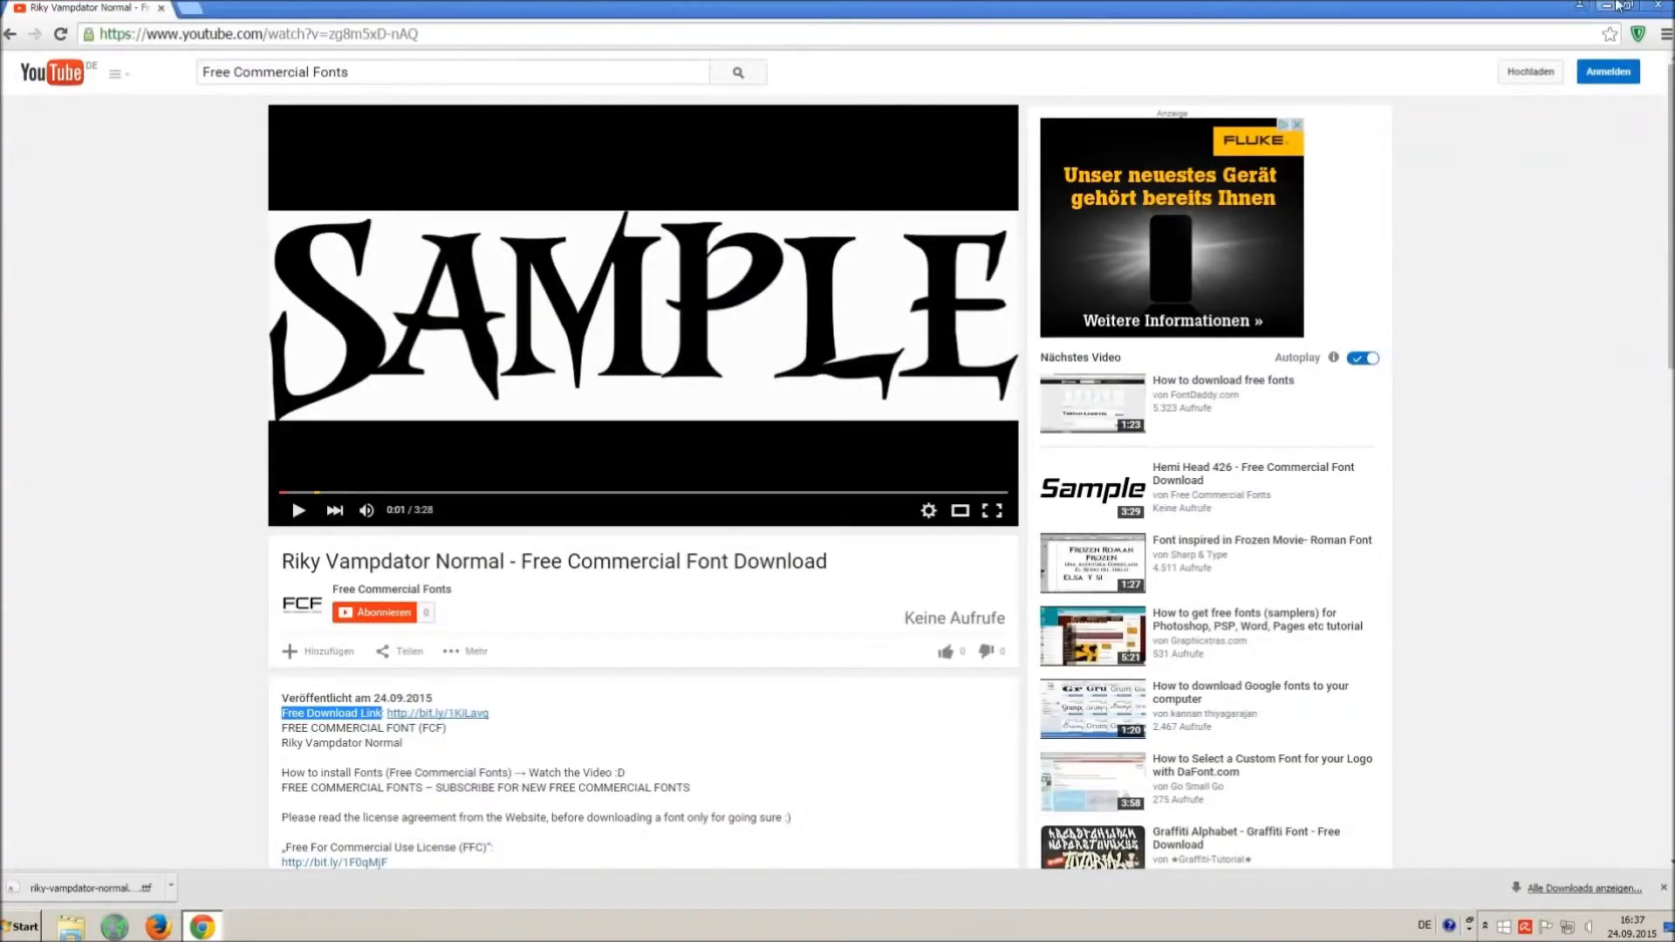
{"action": "left_click", "coordinate": [1566, 6]}
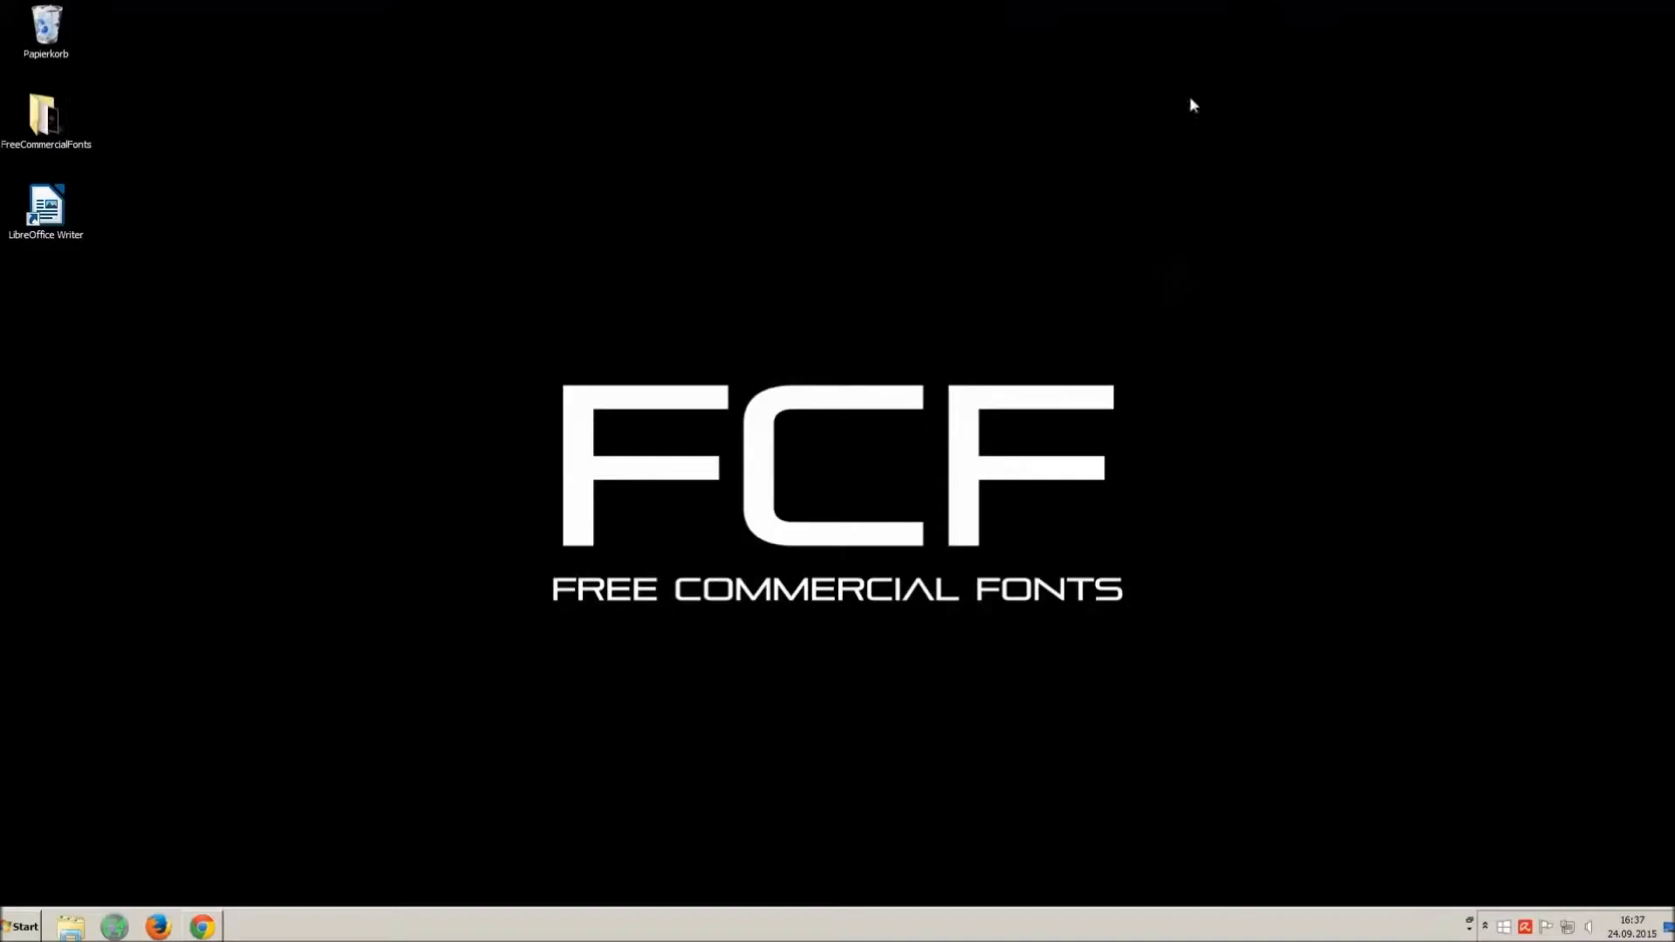
{"action": "double_click", "coordinate": [48, 208]}
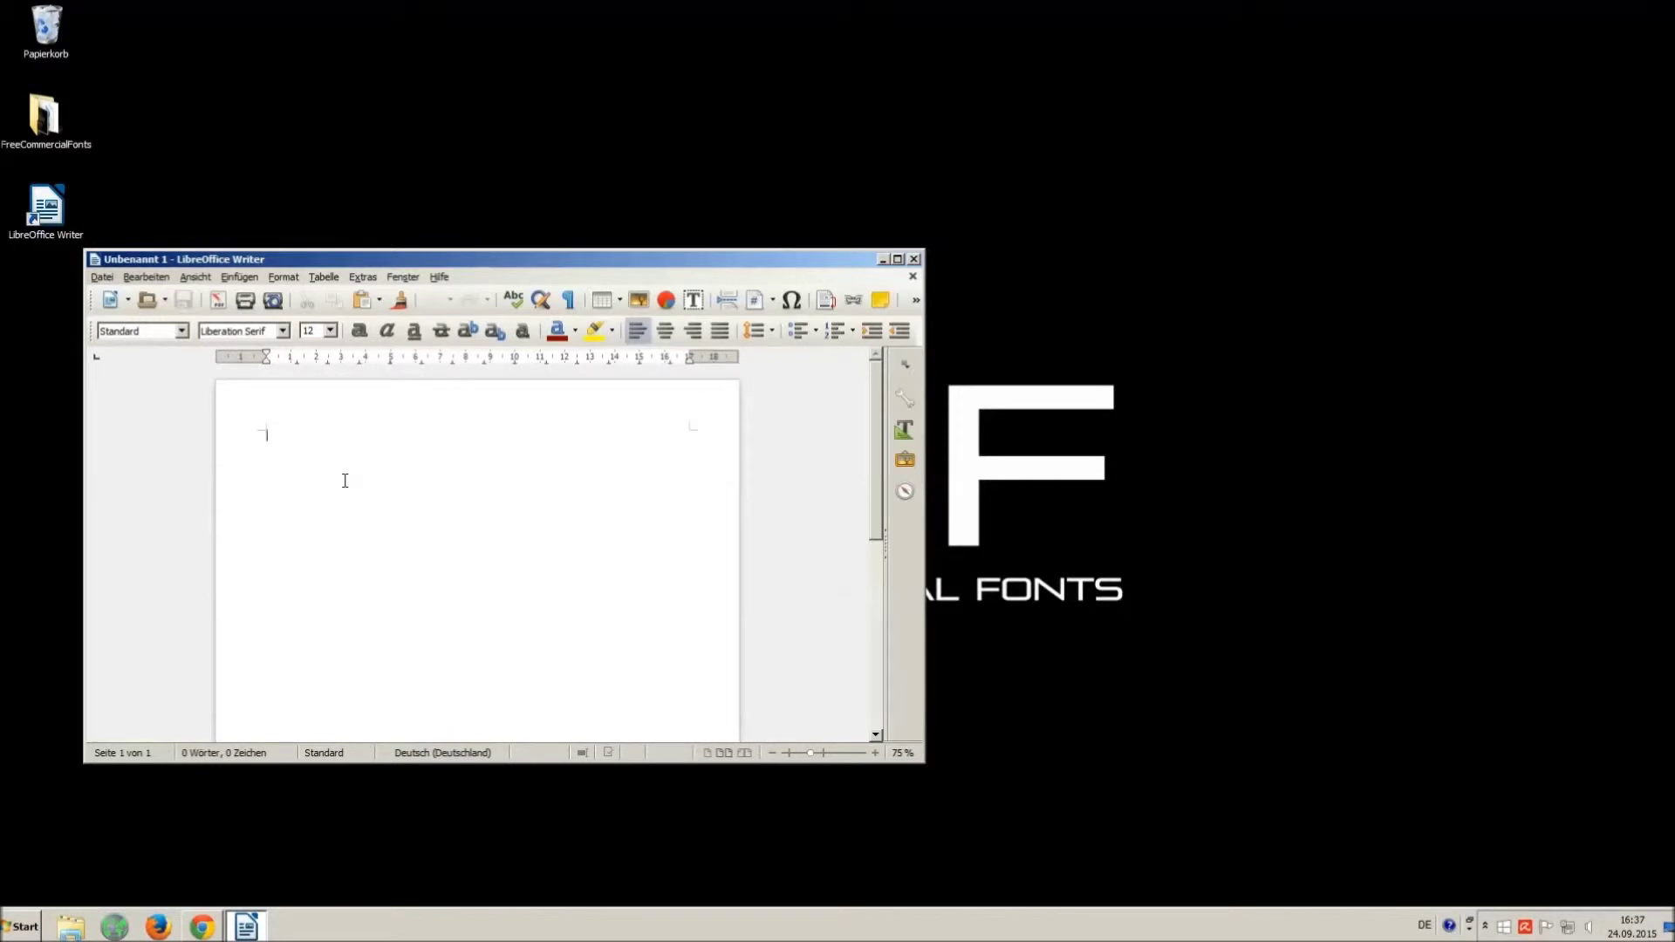
{"action": "type", "text": "o"}
{"action": "type", "text": "CE IS SO ANNOYING"}
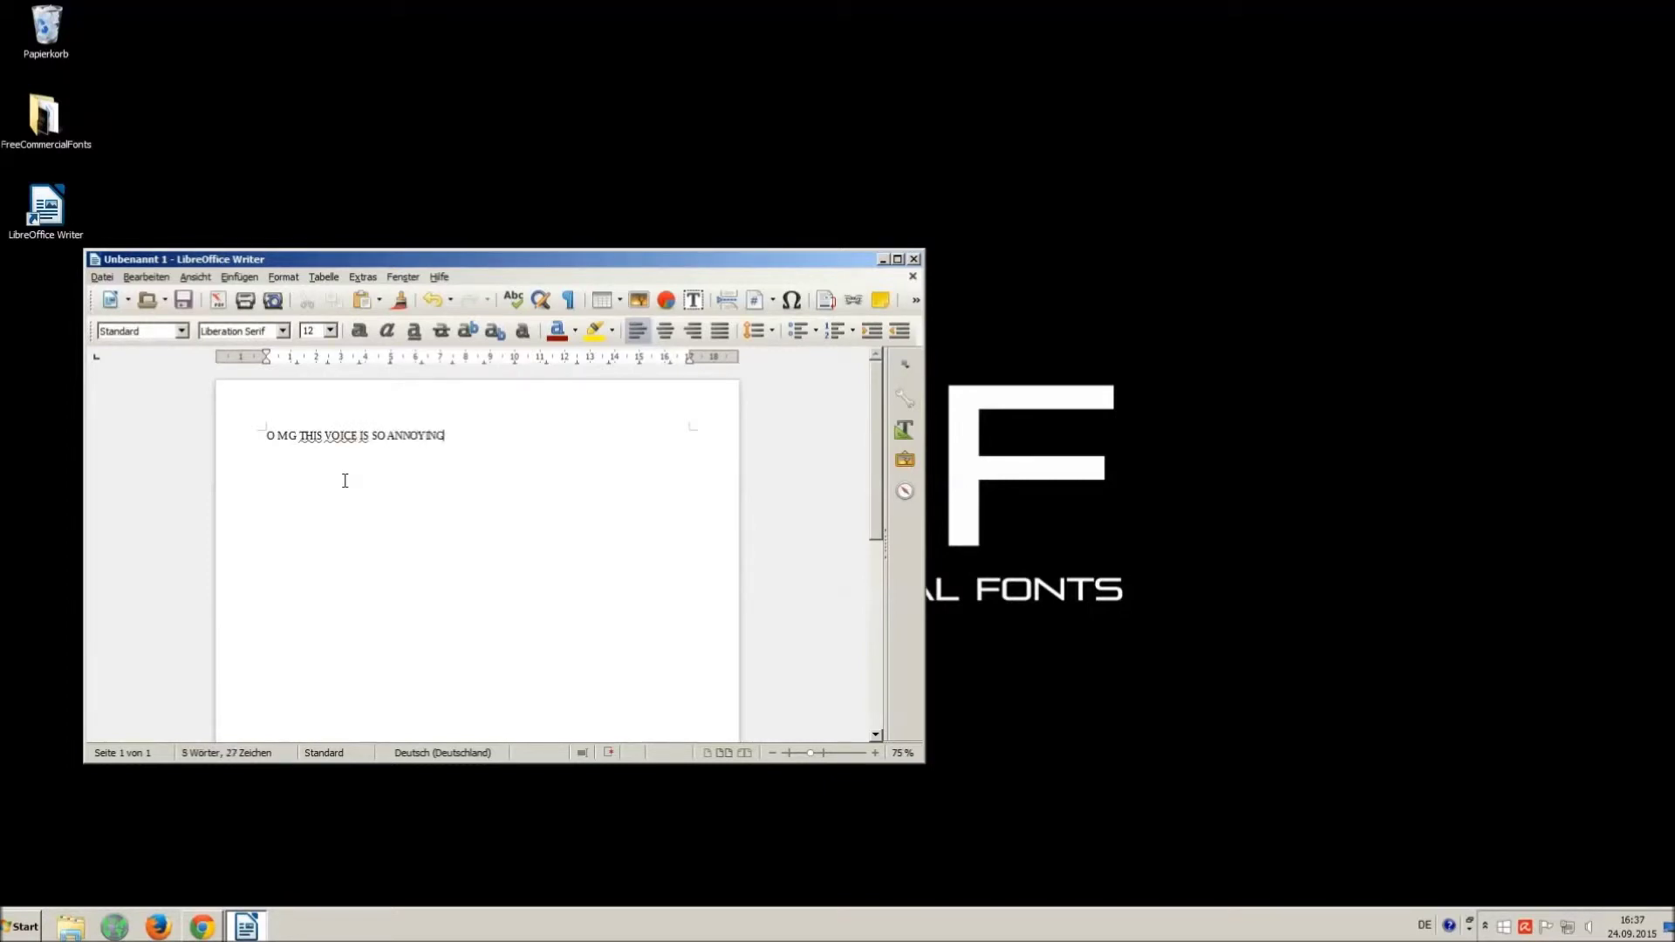
{"action": "type", "text": "!!"}
{"action": "type", "text": ":("}
Step: Select the whole typed line 'OMG THIS VOICE IS SO ANNOYING !!!'
{"action": "key", "text": "ctrl+a"}
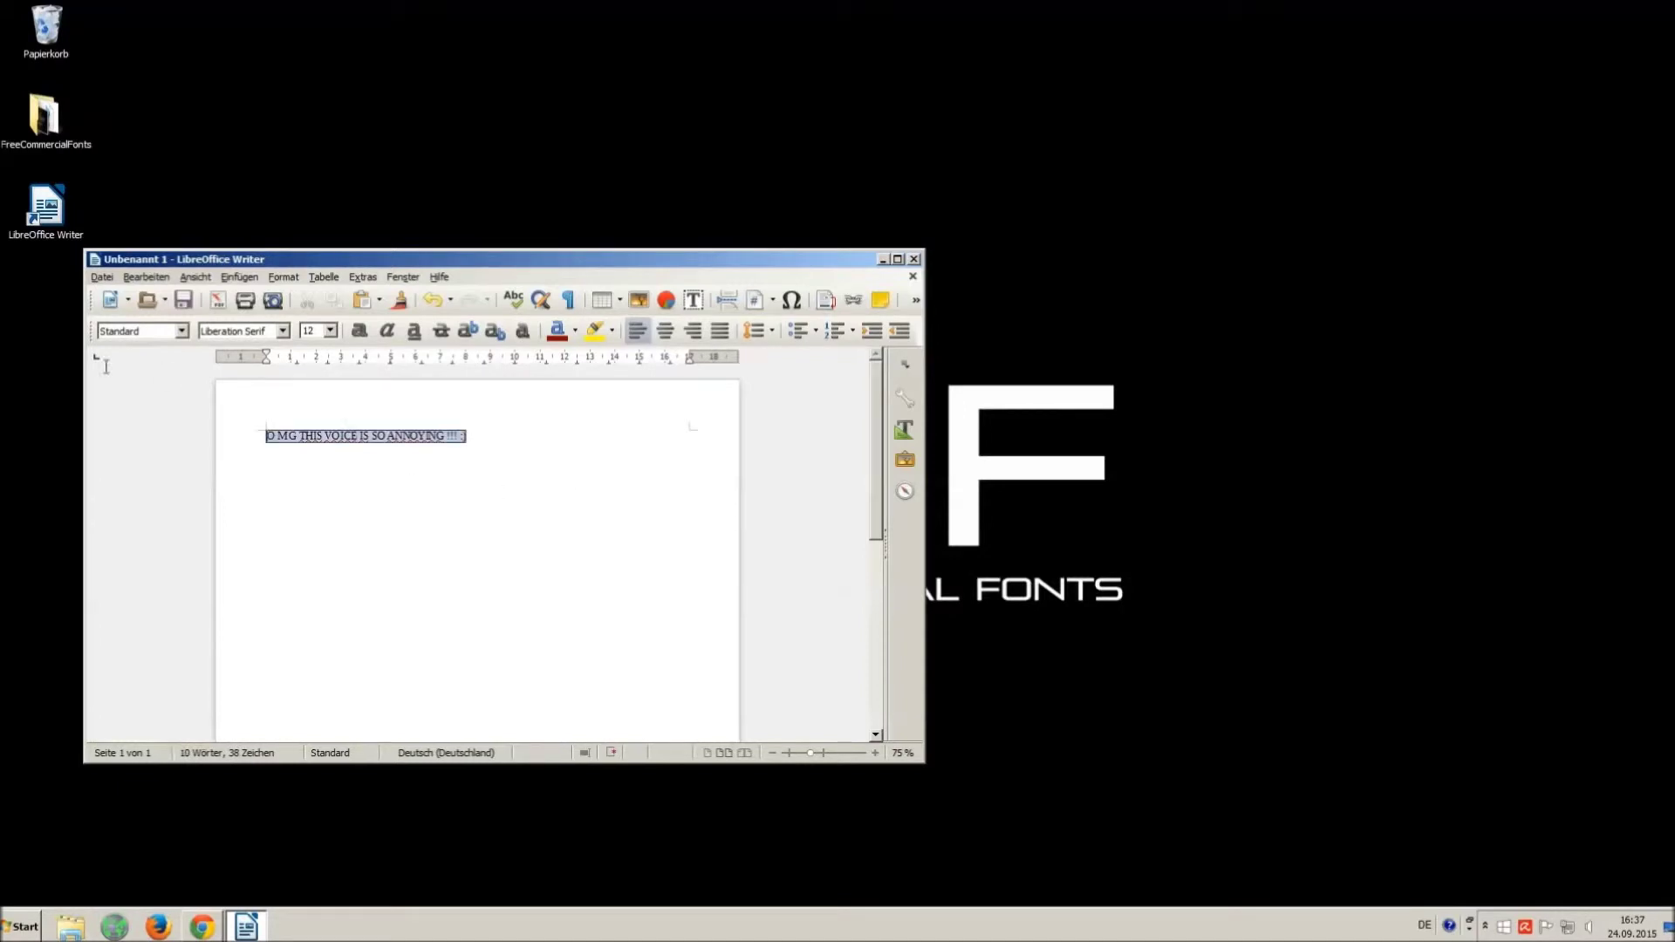
Step: Choose Riky Vampdator Normal from the font list for the selected sentence
{"action": "double_click", "coordinate": [233, 330]}
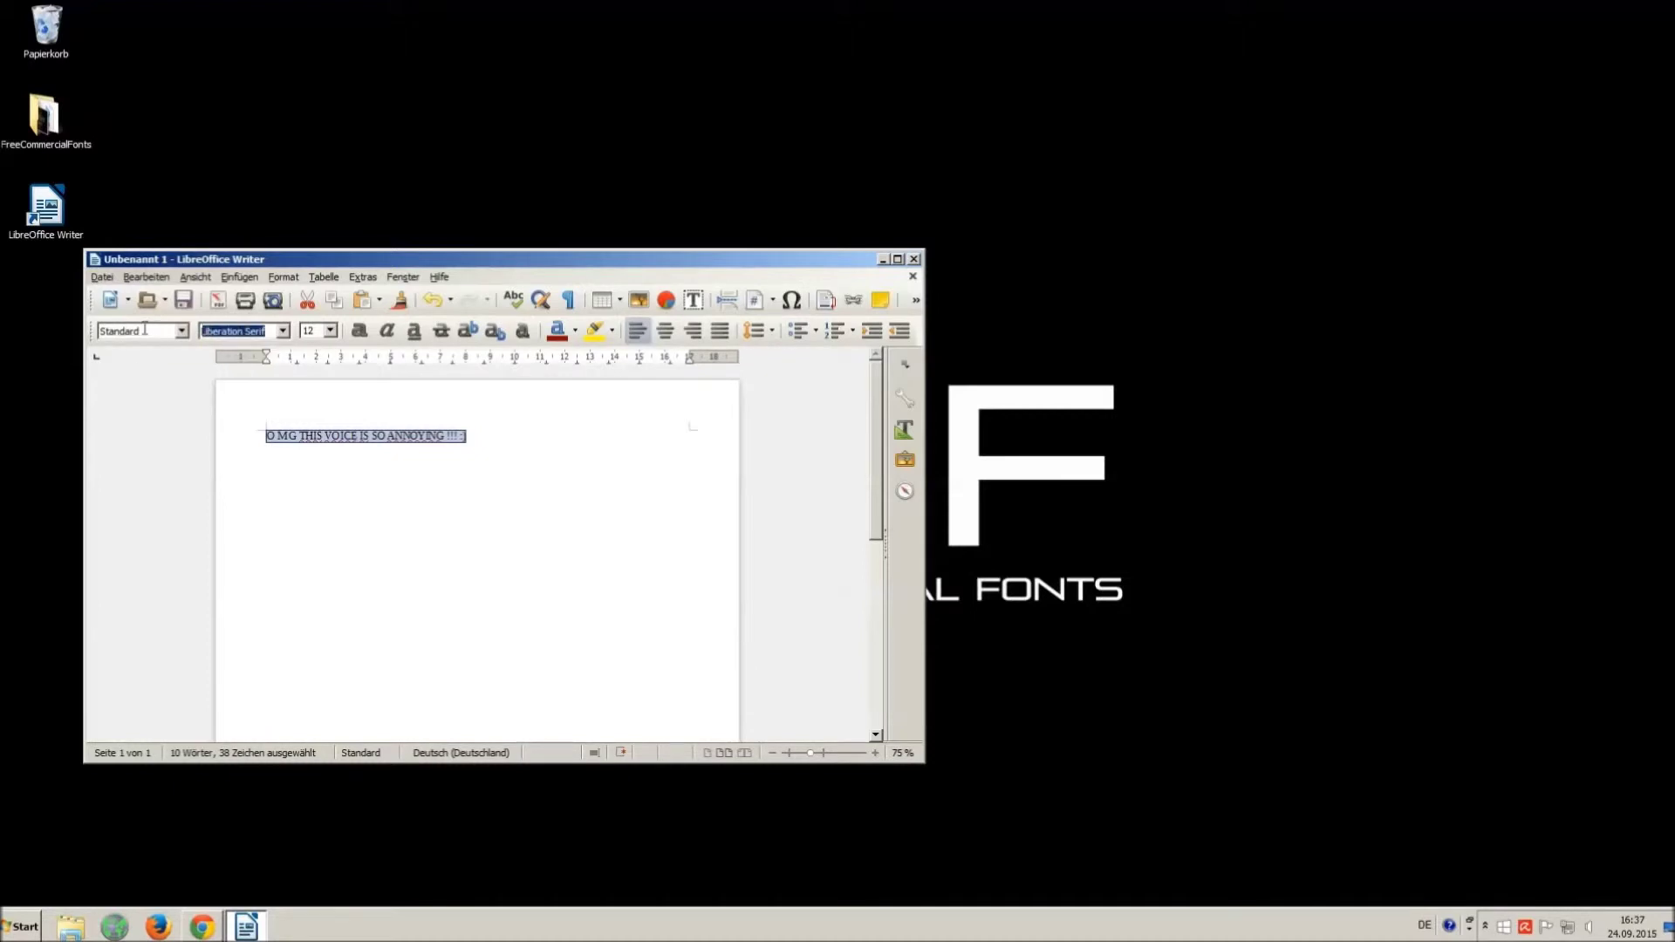
{"action": "type", "text": "Va"}
{"action": "left_click", "coordinate": [283, 332]}
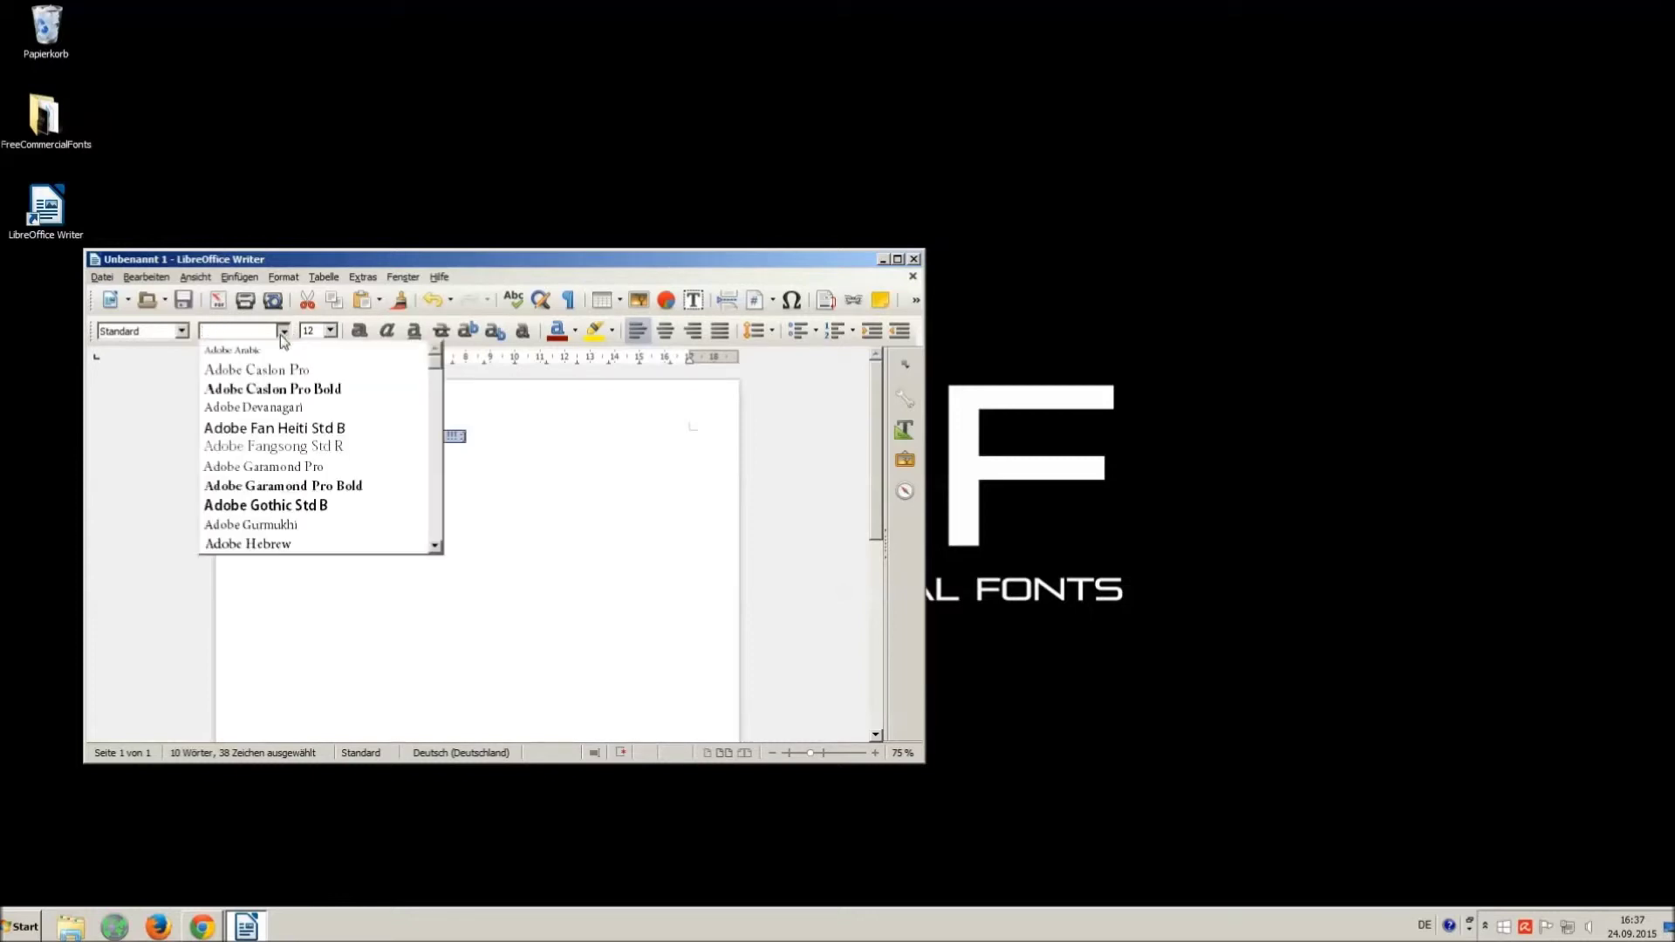
{"action": "left_click_drag", "start_coordinate": [436, 369], "coordinate": [438, 505]}
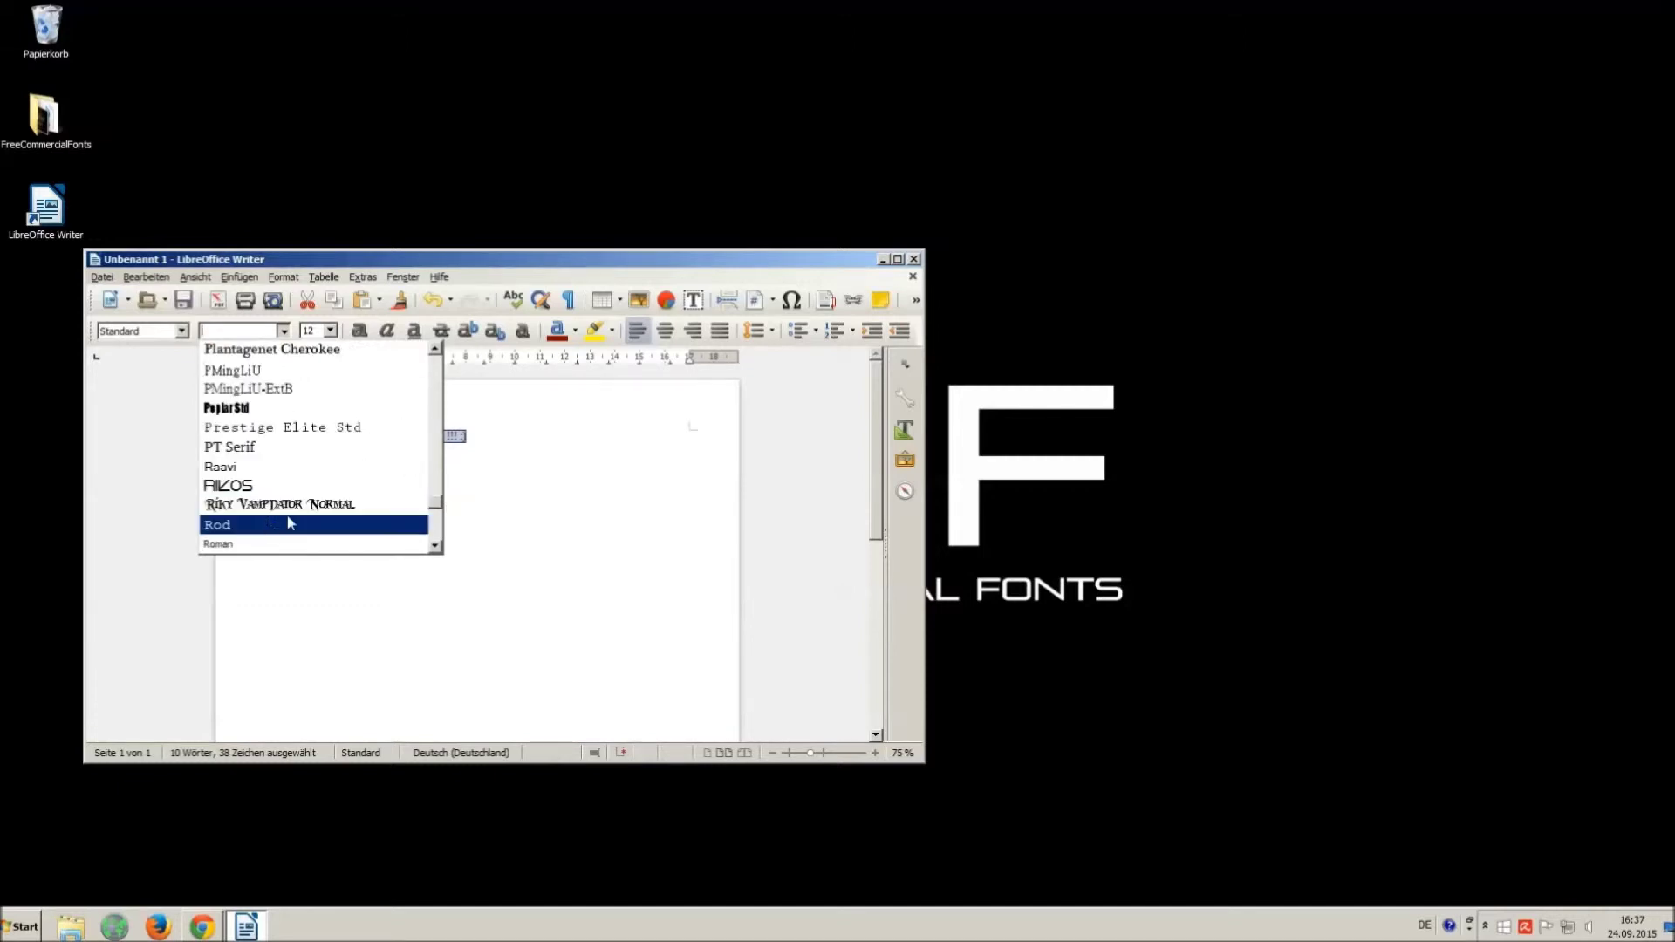
{"action": "left_click", "coordinate": [251, 508]}
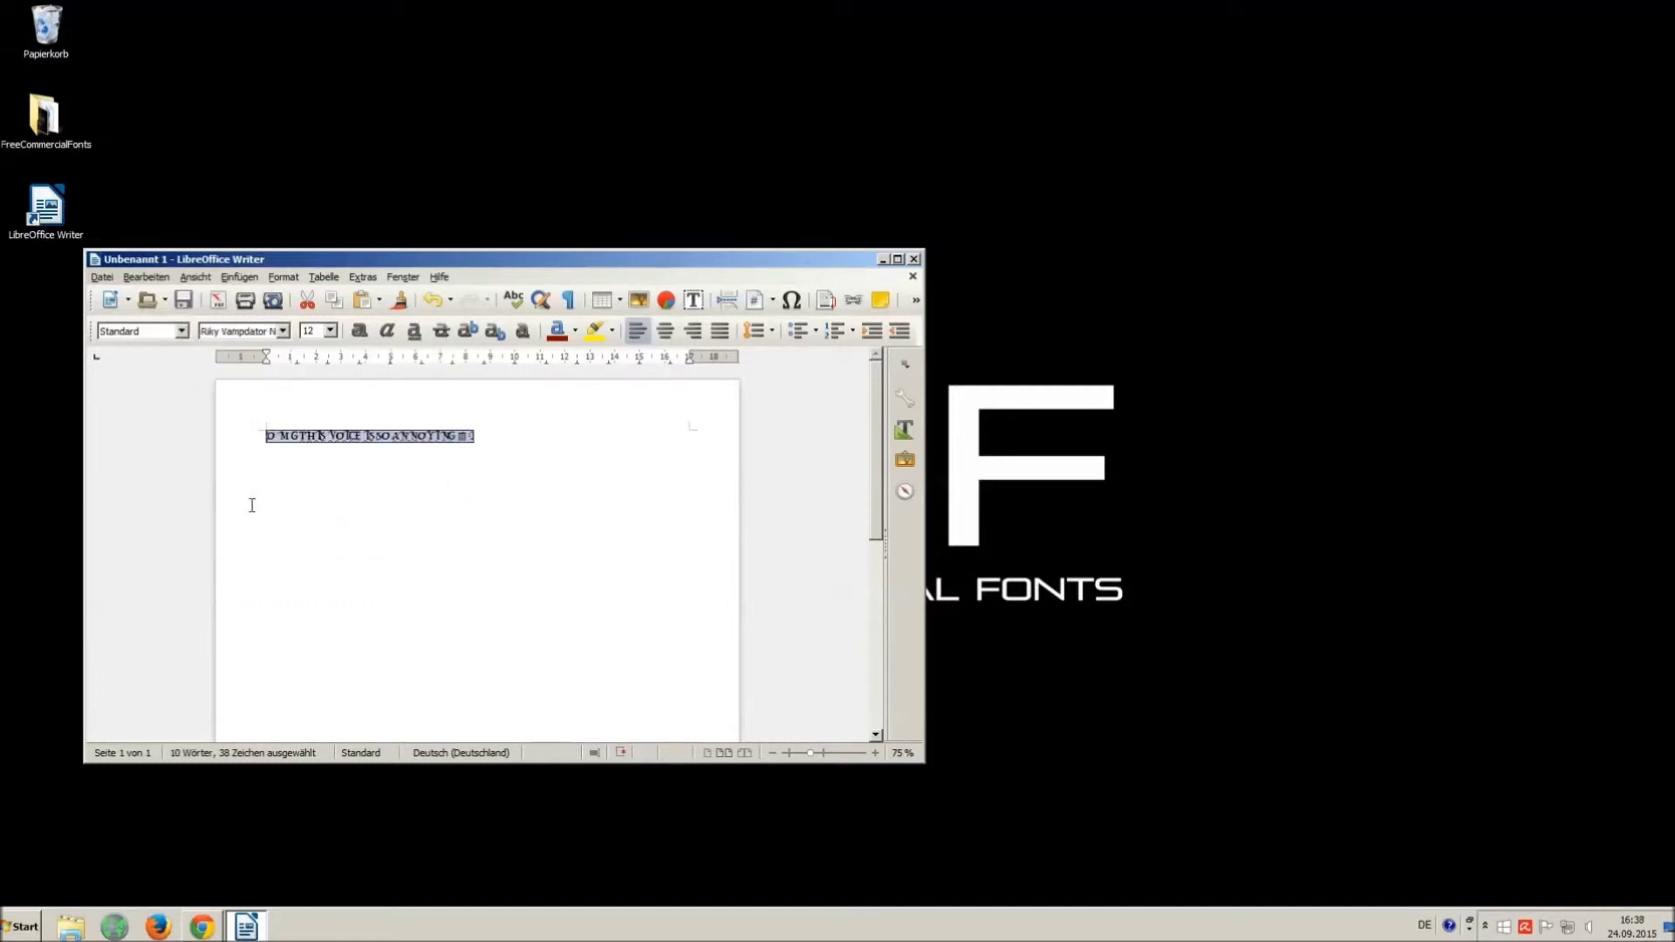
Step: Set the sentence to size 16, add extra spaces between words, and reselect it
{"action": "left_click", "coordinate": [330, 330]}
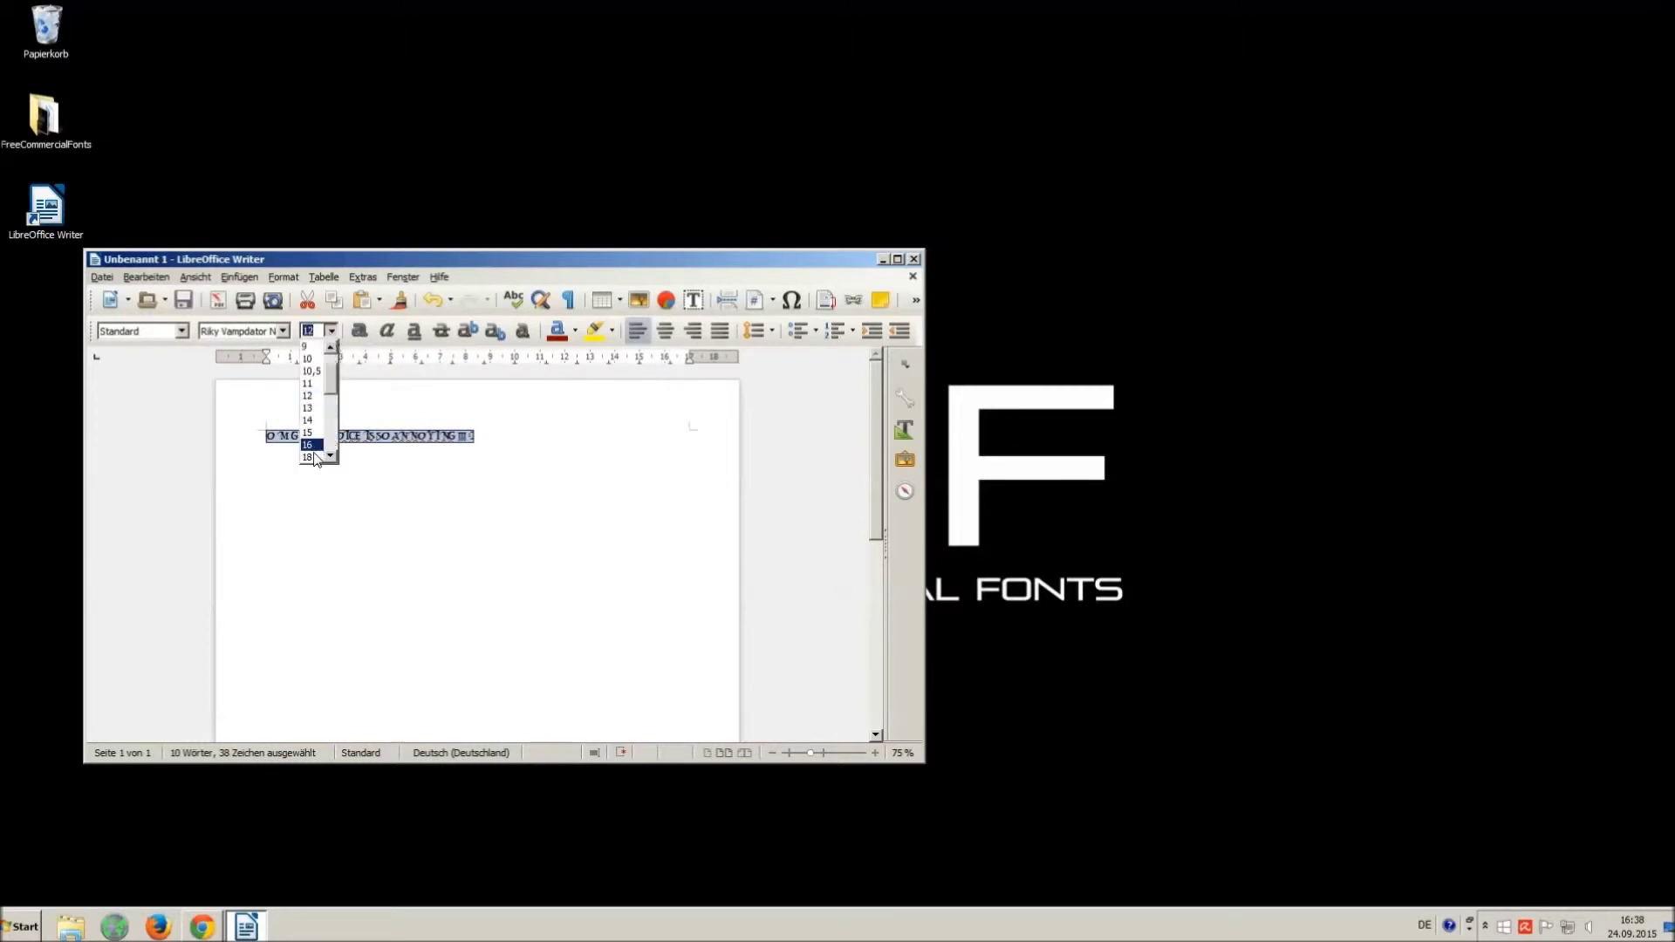
{"action": "left_click", "coordinate": [317, 453]}
{"action": "left_click", "coordinate": [528, 483]}
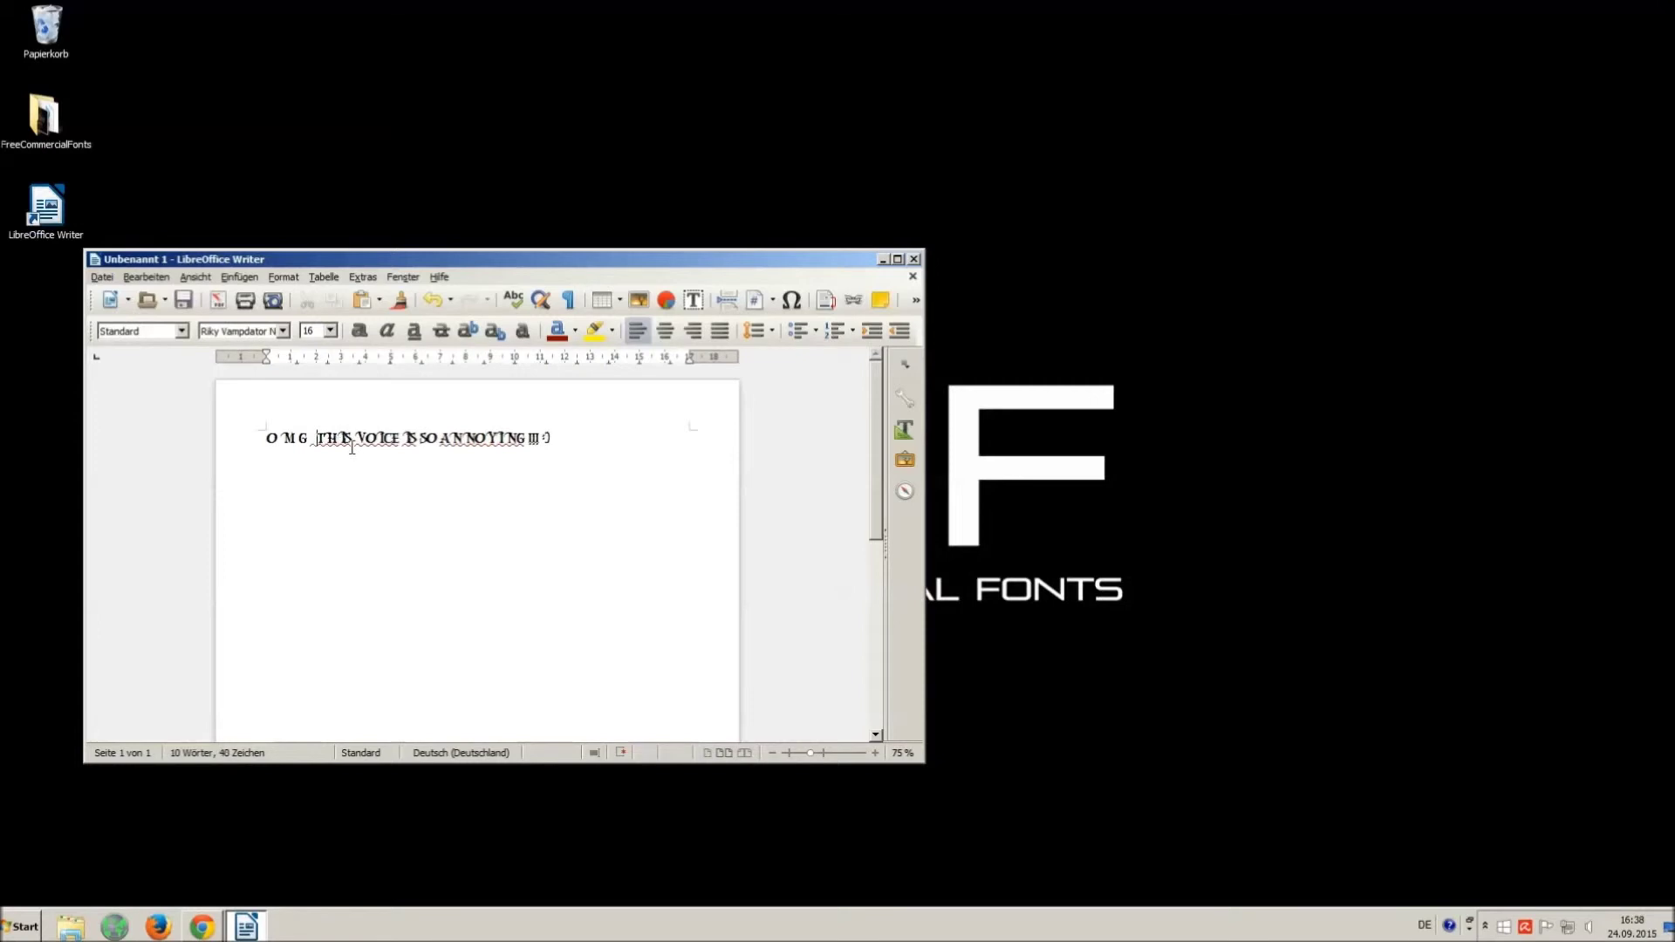
{"action": "key", "text": "Right"}
{"action": "key", "text": "Right"}
{"action": "key", "text": "Right"}
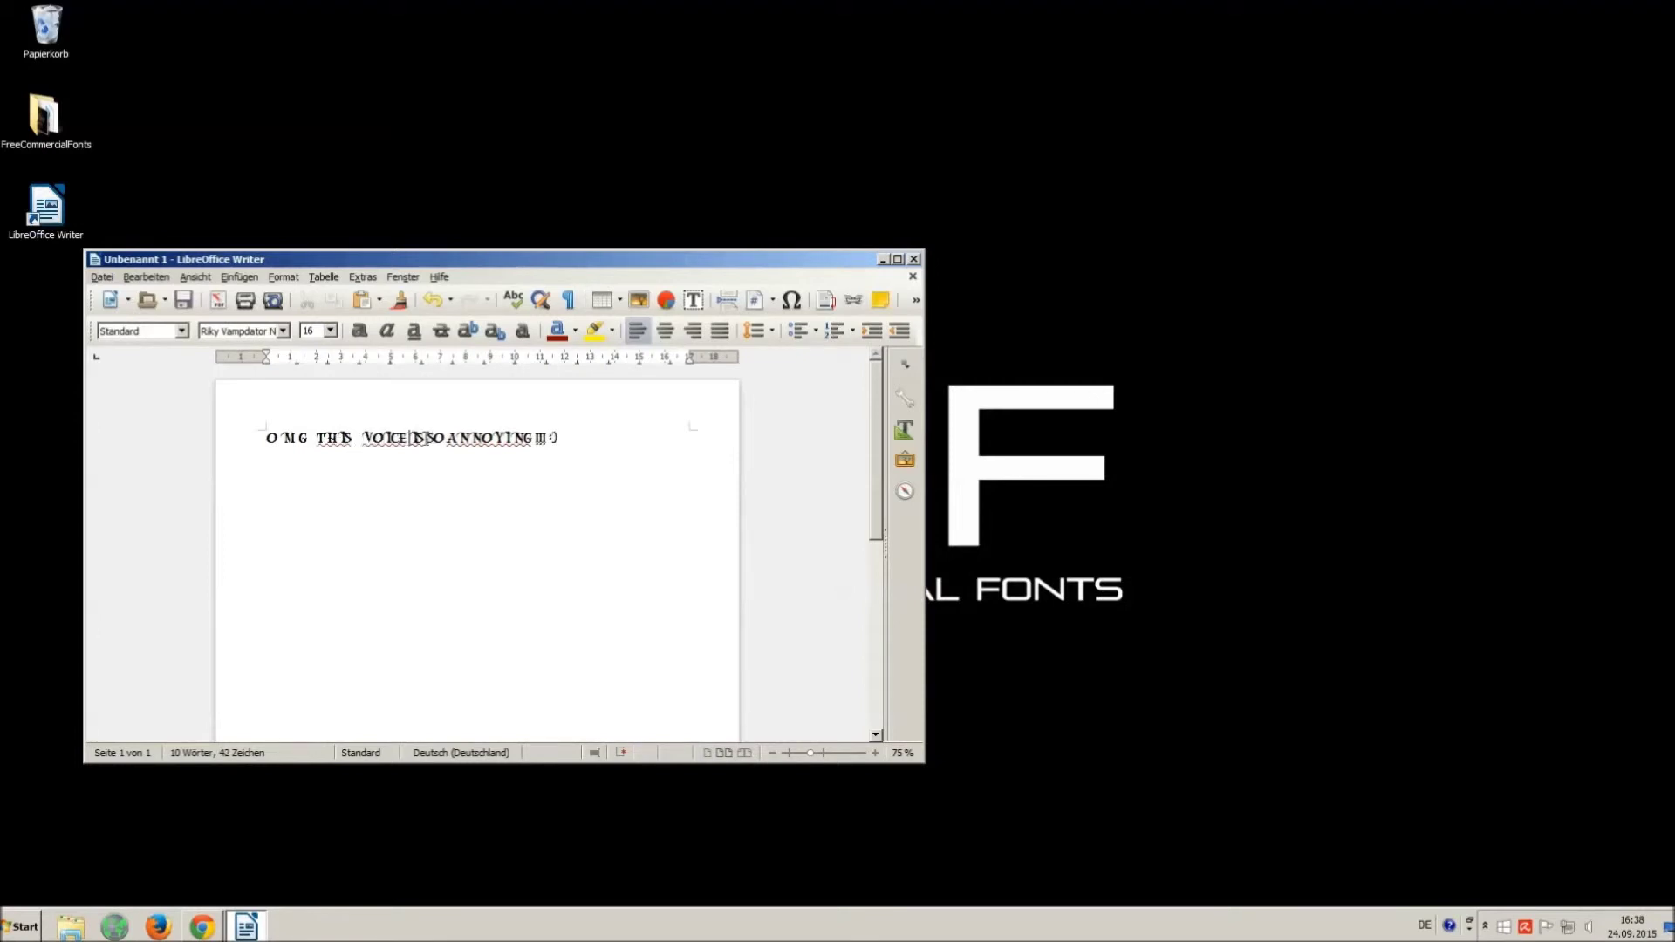
{"action": "key", "text": "Right"}
{"action": "key", "text": "Right"}
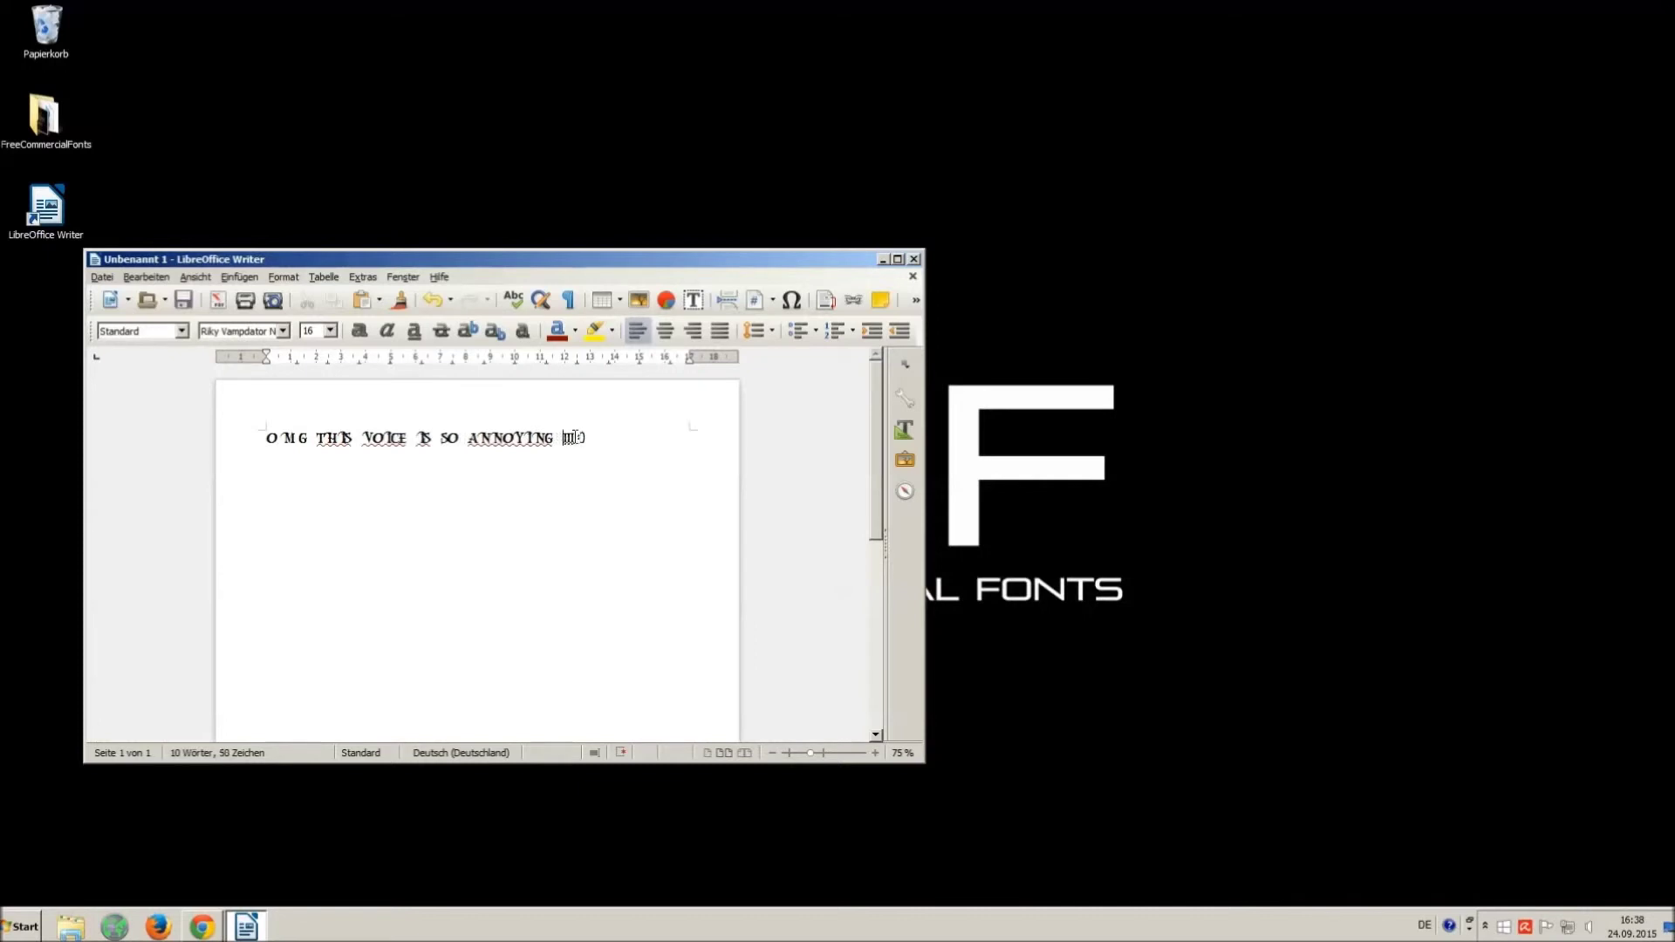
{"action": "key", "text": "ctrl+a"}
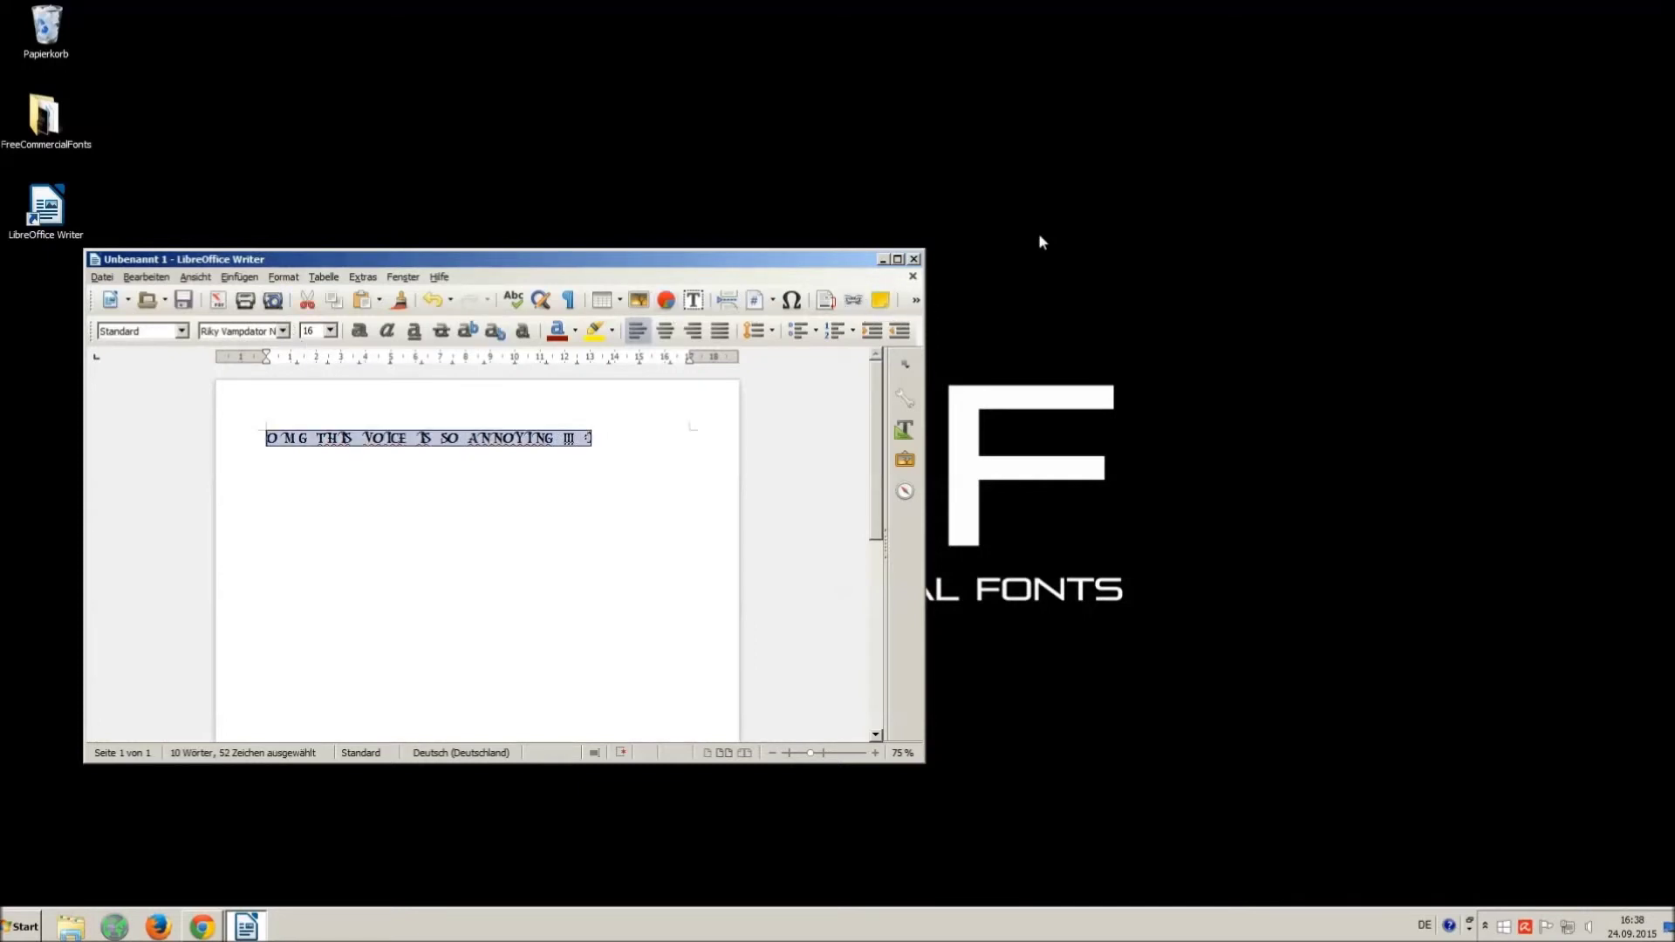
Step: Close Writer choosing 'Nicht speichern', then bring back the YouTube video in Chrome
{"action": "left_click", "coordinate": [914, 259]}
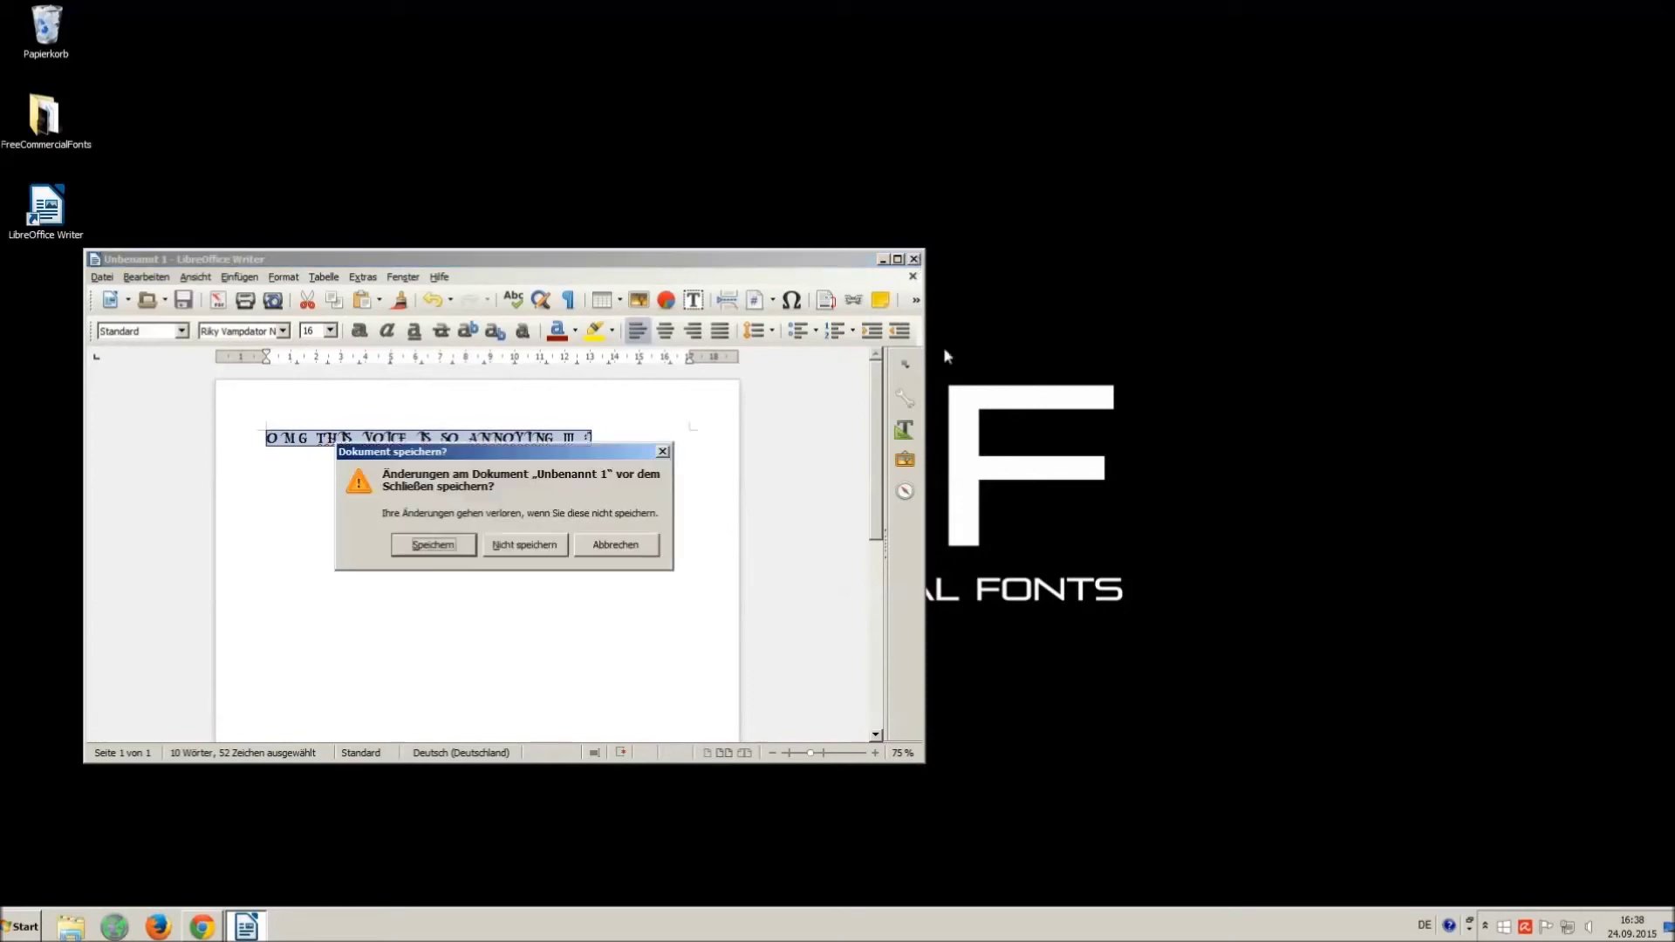
{"action": "left_click", "coordinate": [522, 545]}
{"action": "left_click", "coordinate": [204, 930]}
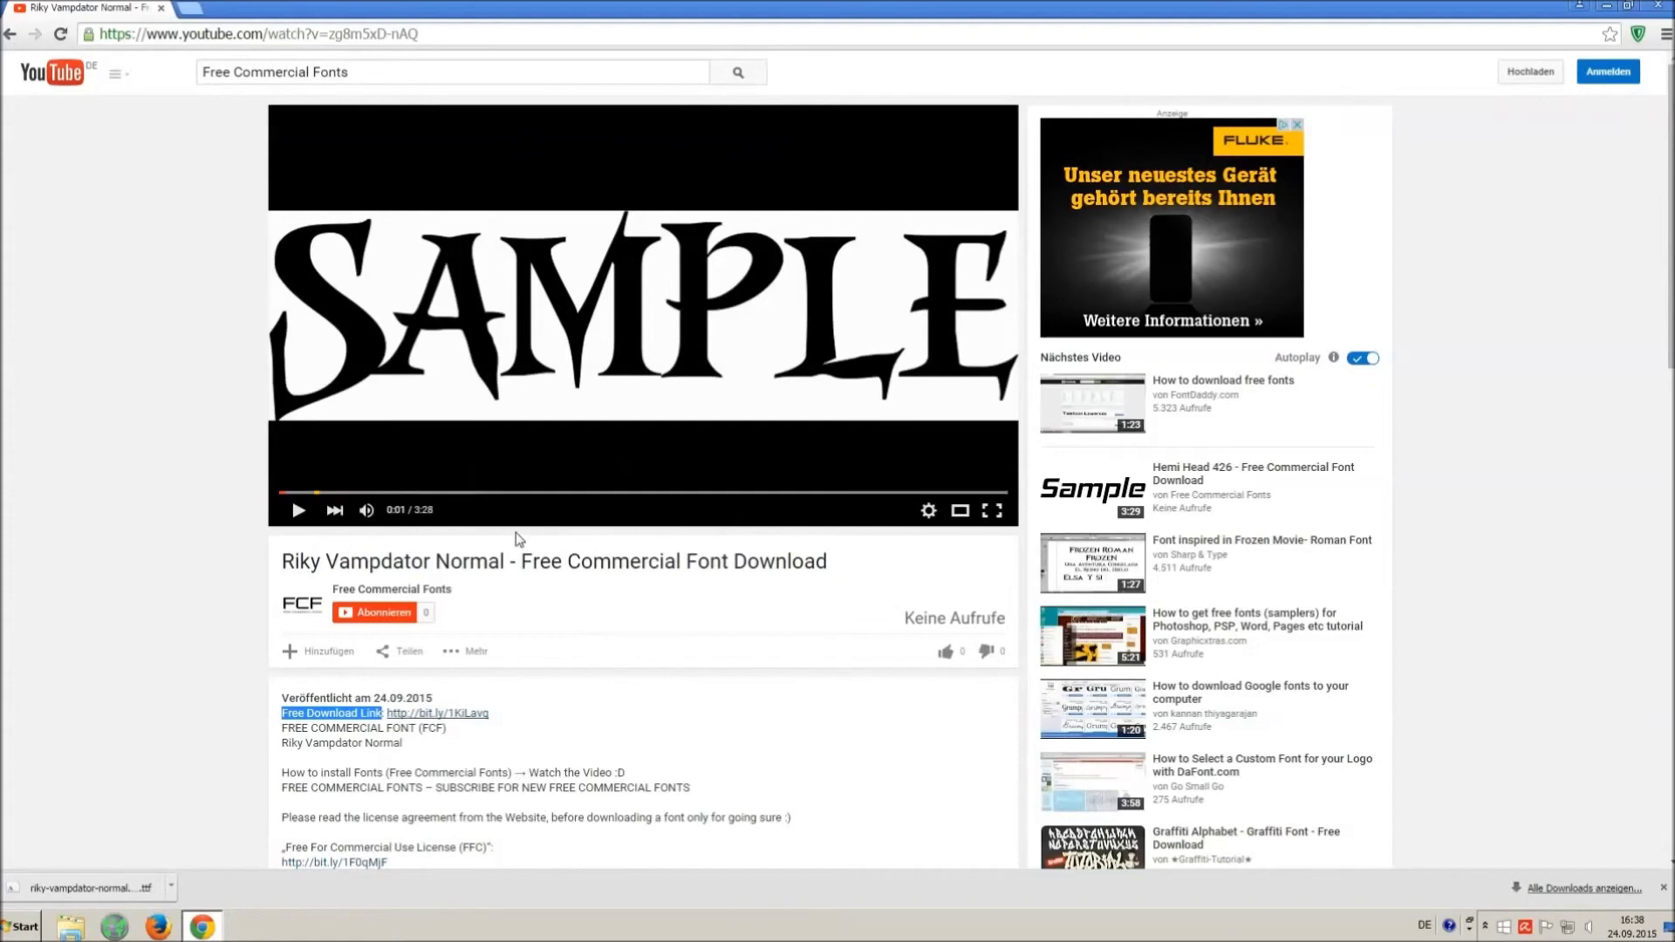
Step: Close the downloads bar and select the Disfigure music credits in the video description
{"action": "left_click", "coordinate": [945, 654]}
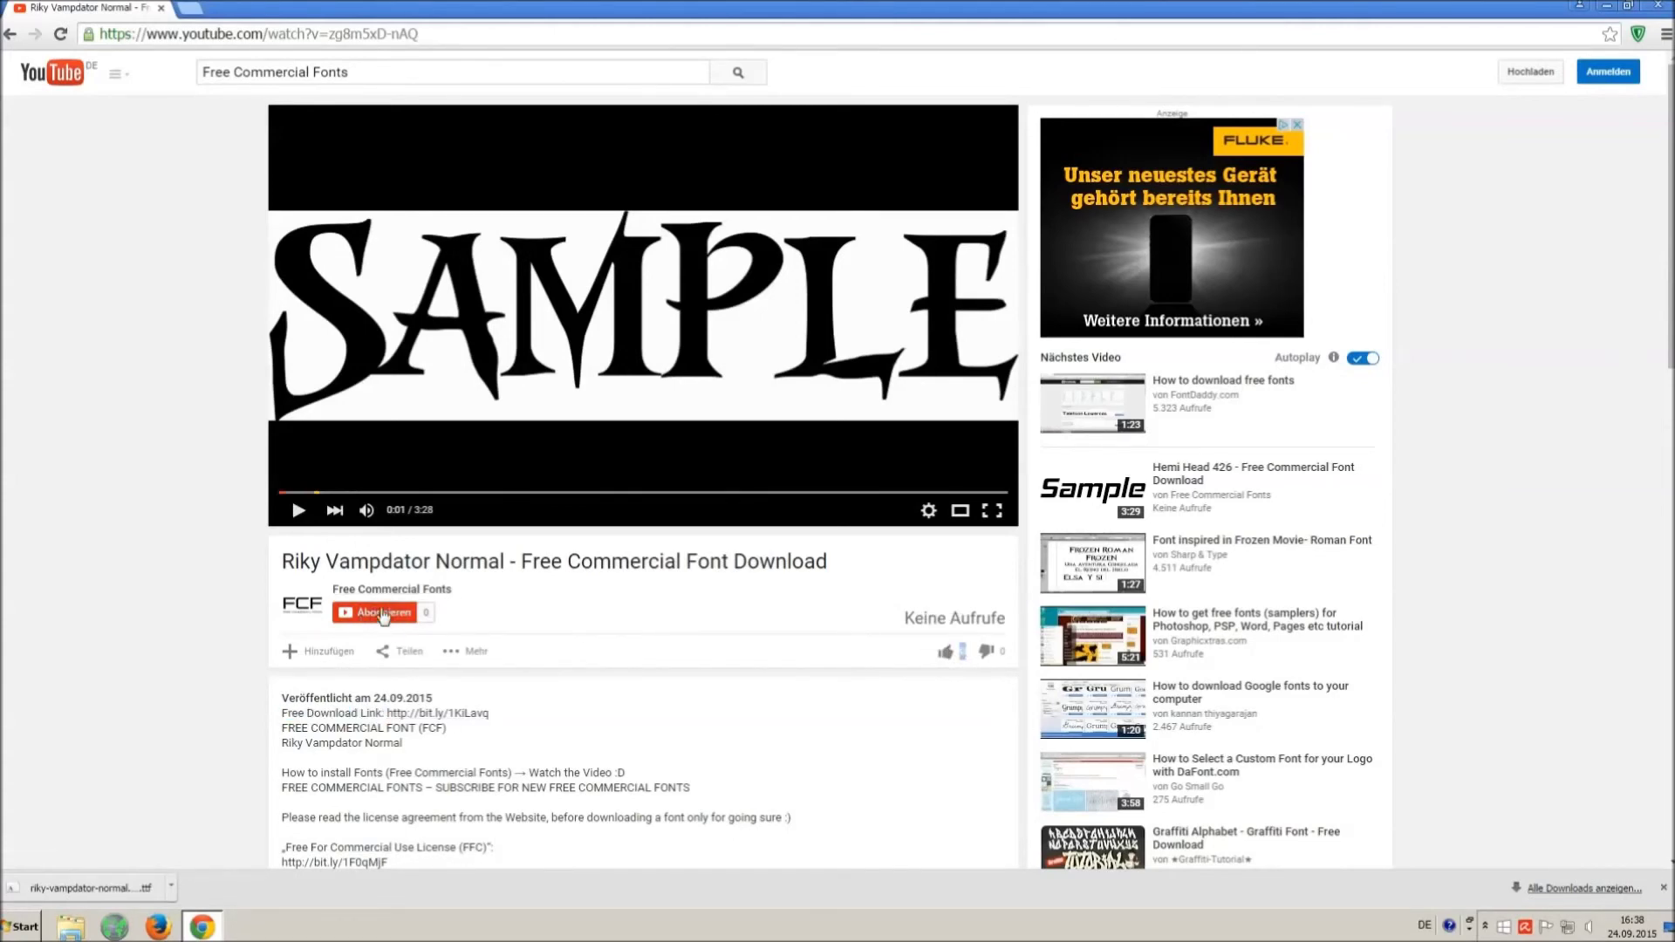
{"action": "left_click", "coordinate": [1664, 889]}
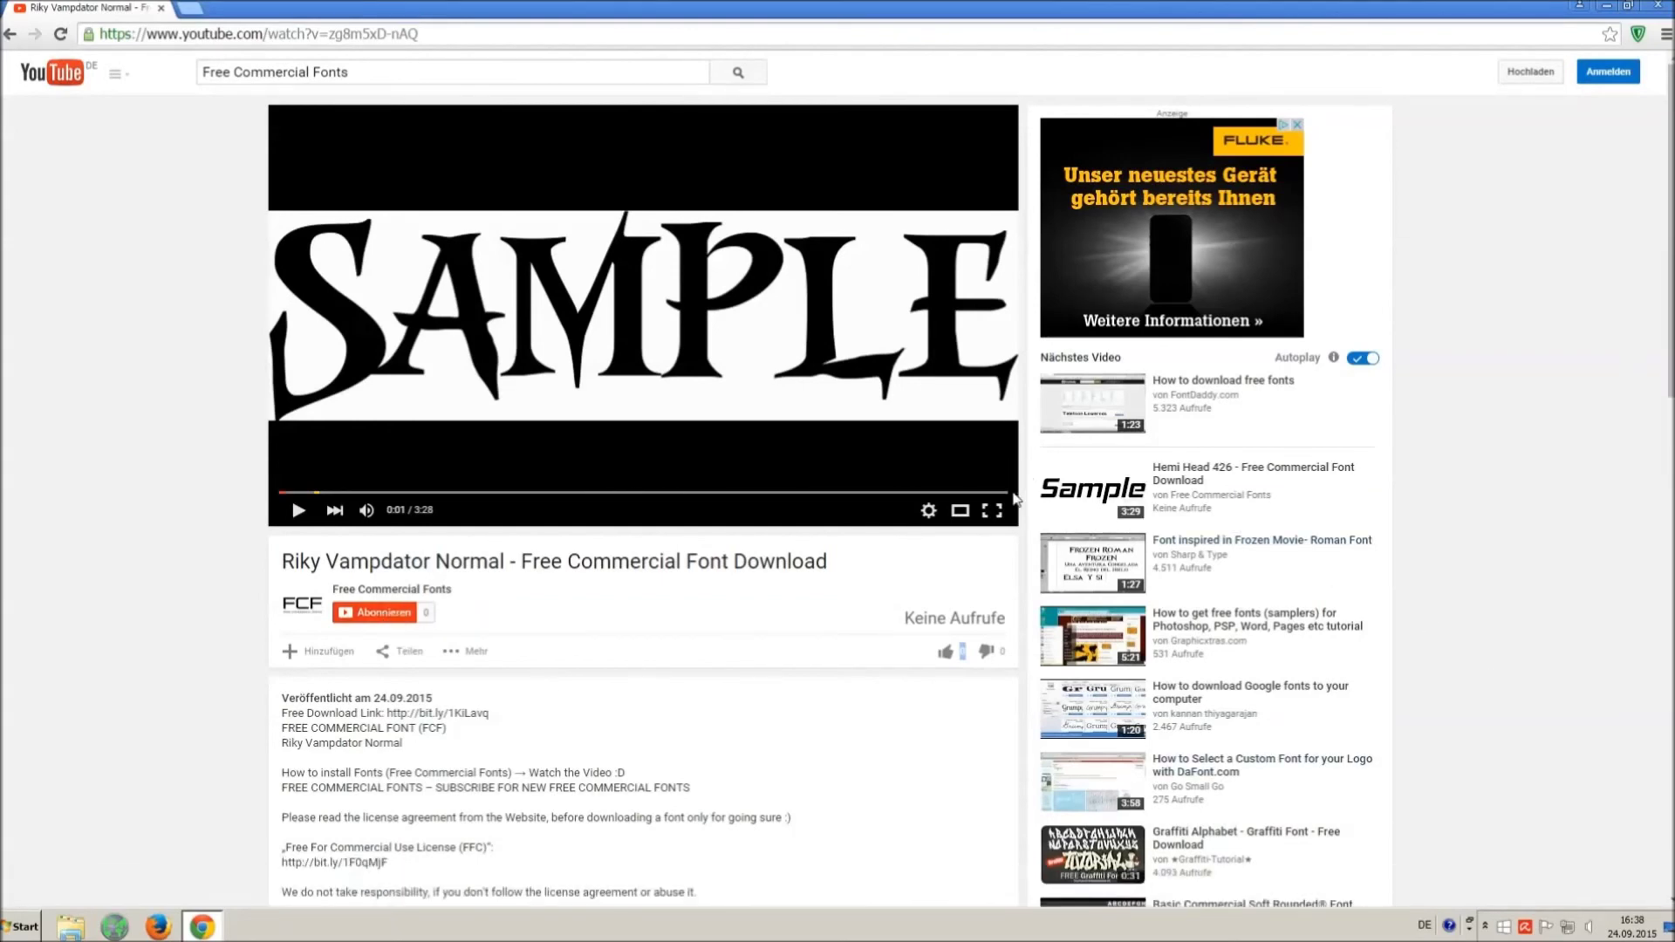
{"action": "scroll", "coordinate": [515, 582], "scroll_direction": "down", "scroll_amount": 2}
{"action": "scroll", "coordinate": [515, 582], "scroll_direction": "down", "scroll_amount": 1}
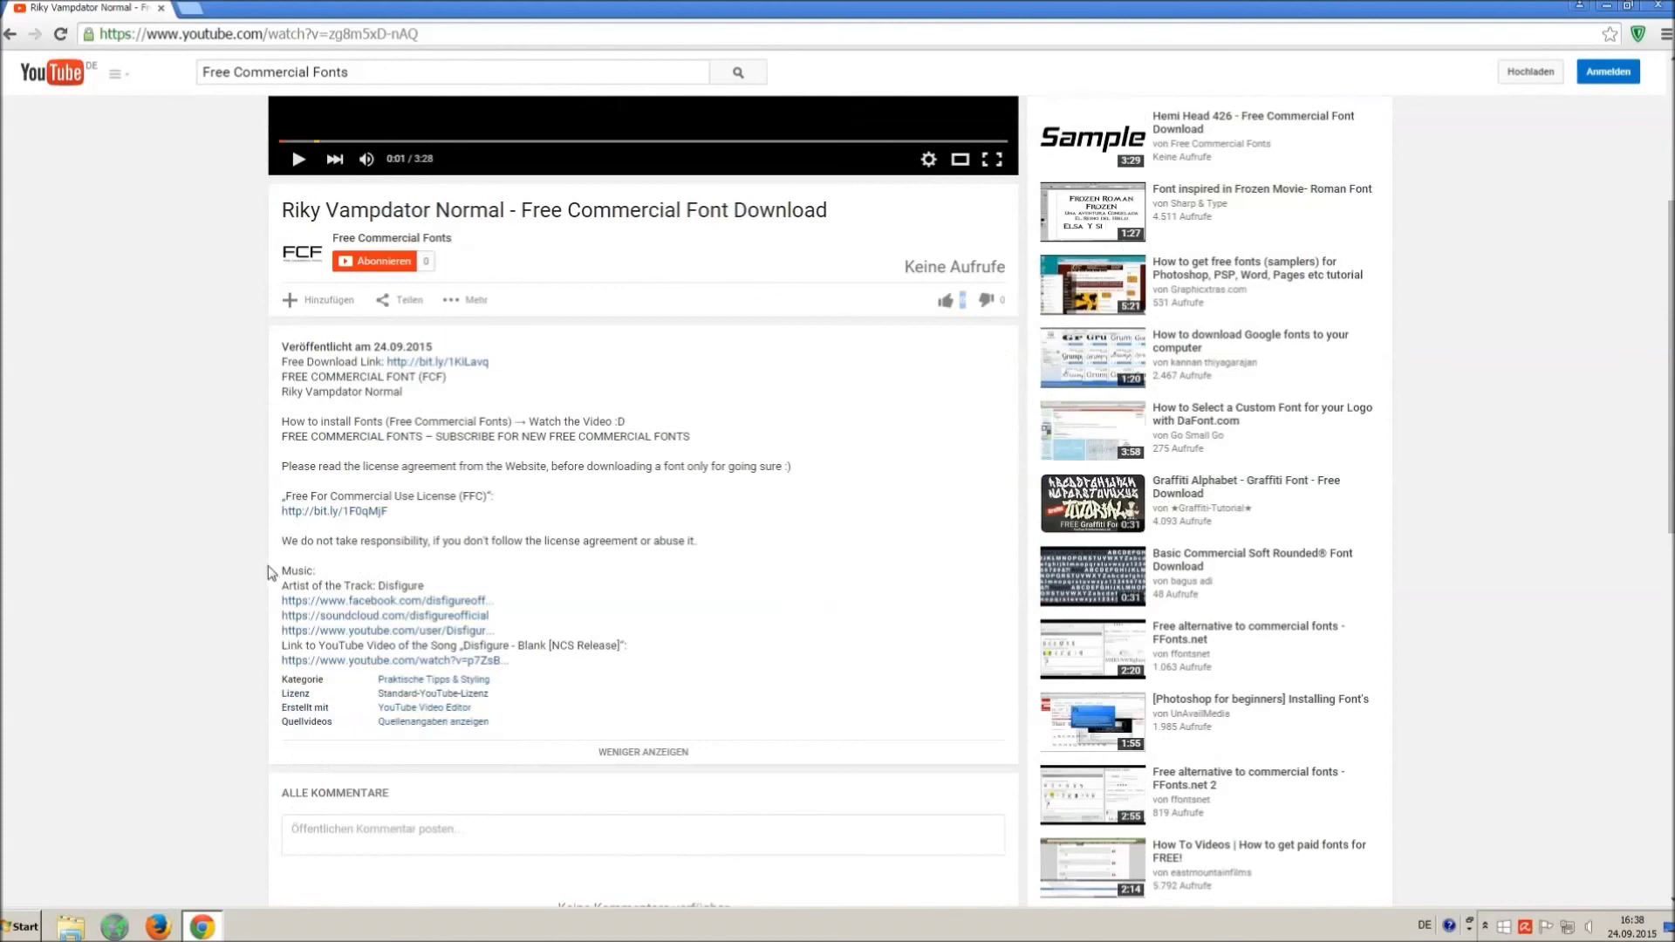
{"action": "left_click_drag", "start_coordinate": [287, 562], "coordinate": [787, 596]}
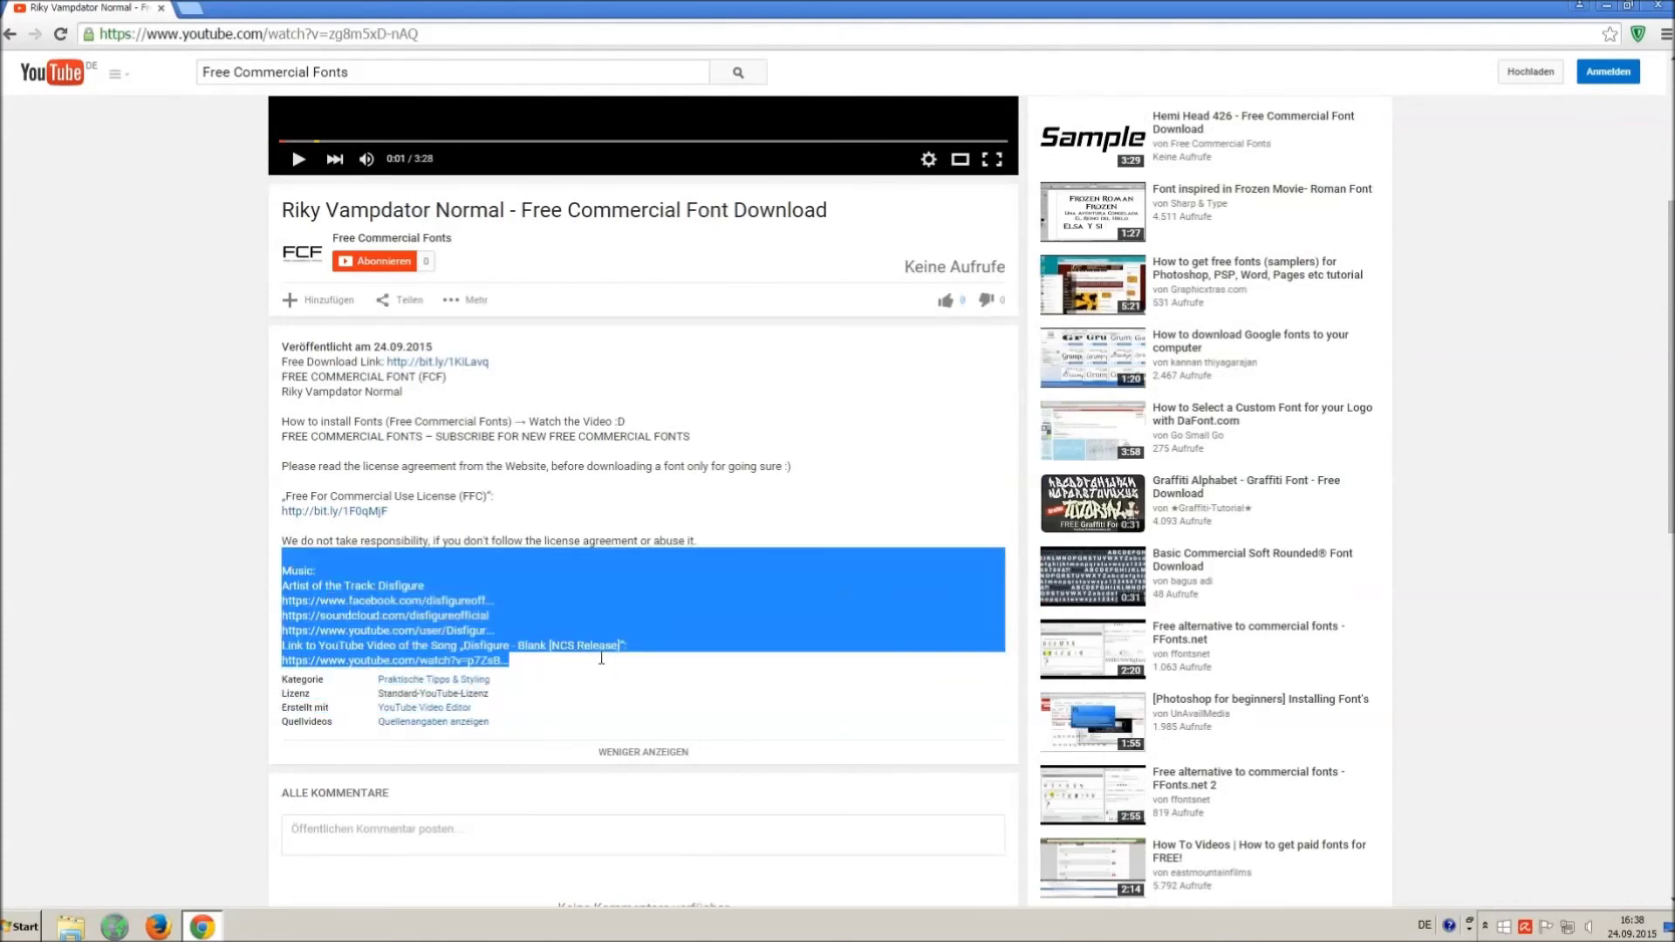